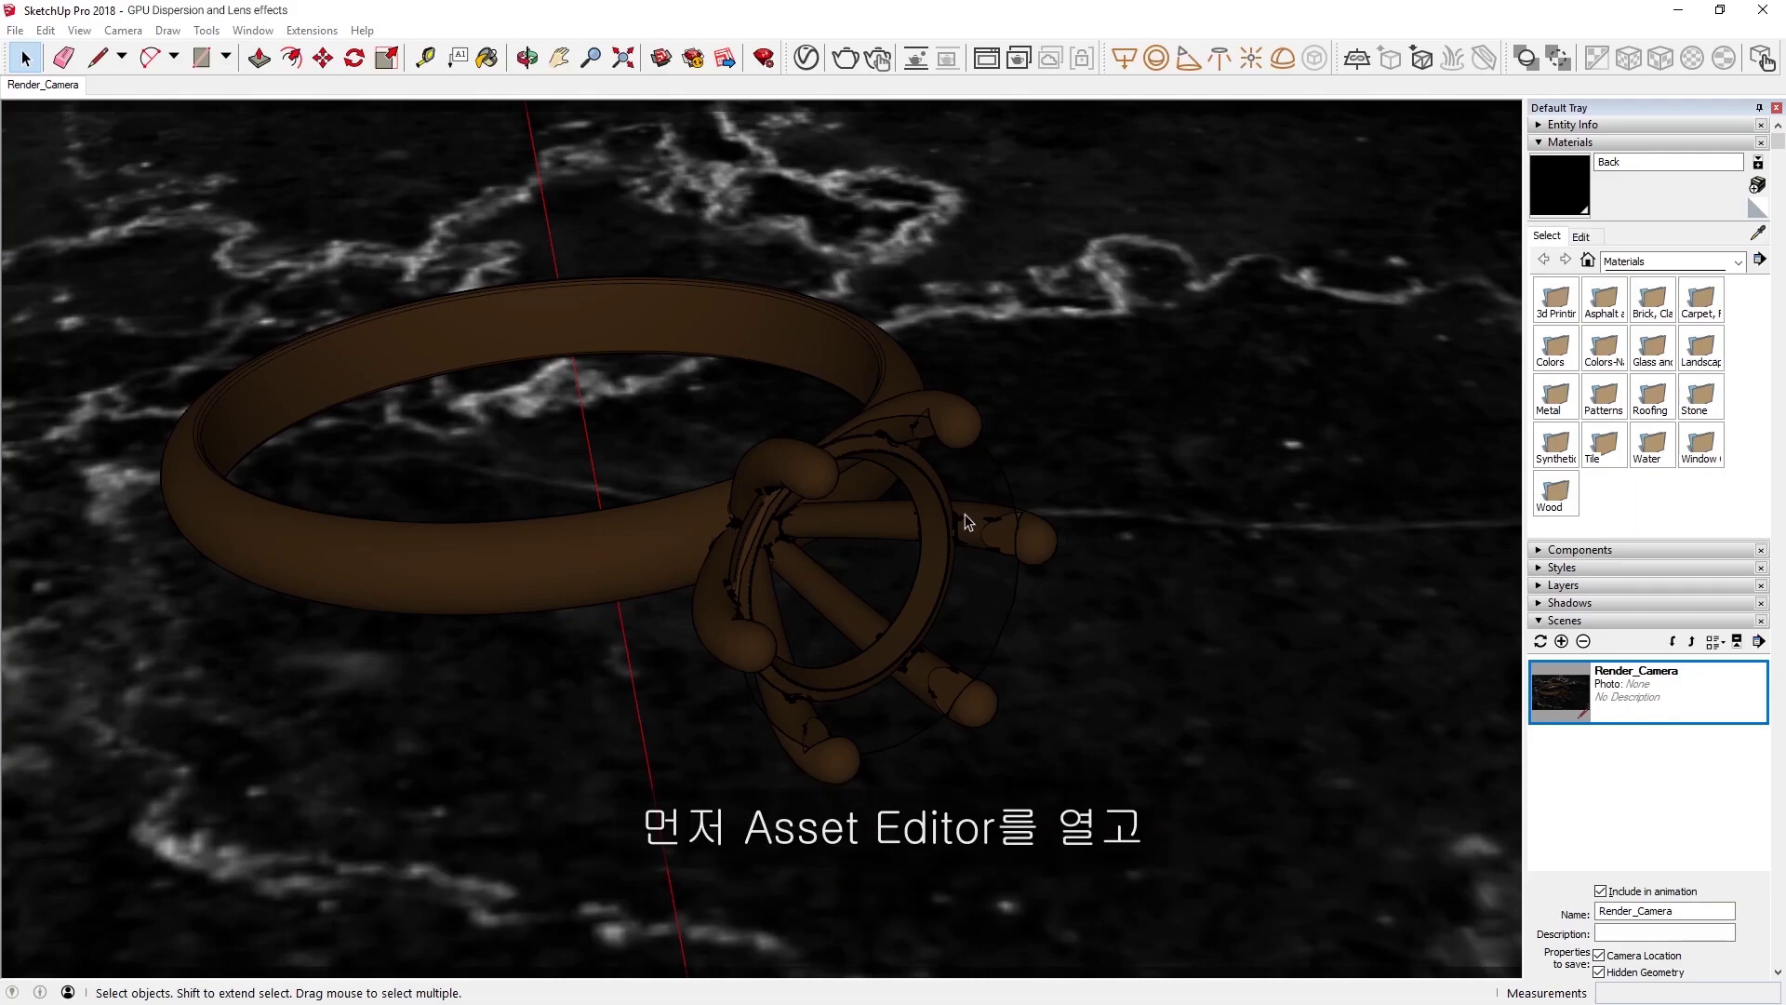
# Switch the V-Ray render engine from CPU to GPU and start an interactive render of the ring
pyautogui.click(806, 58)
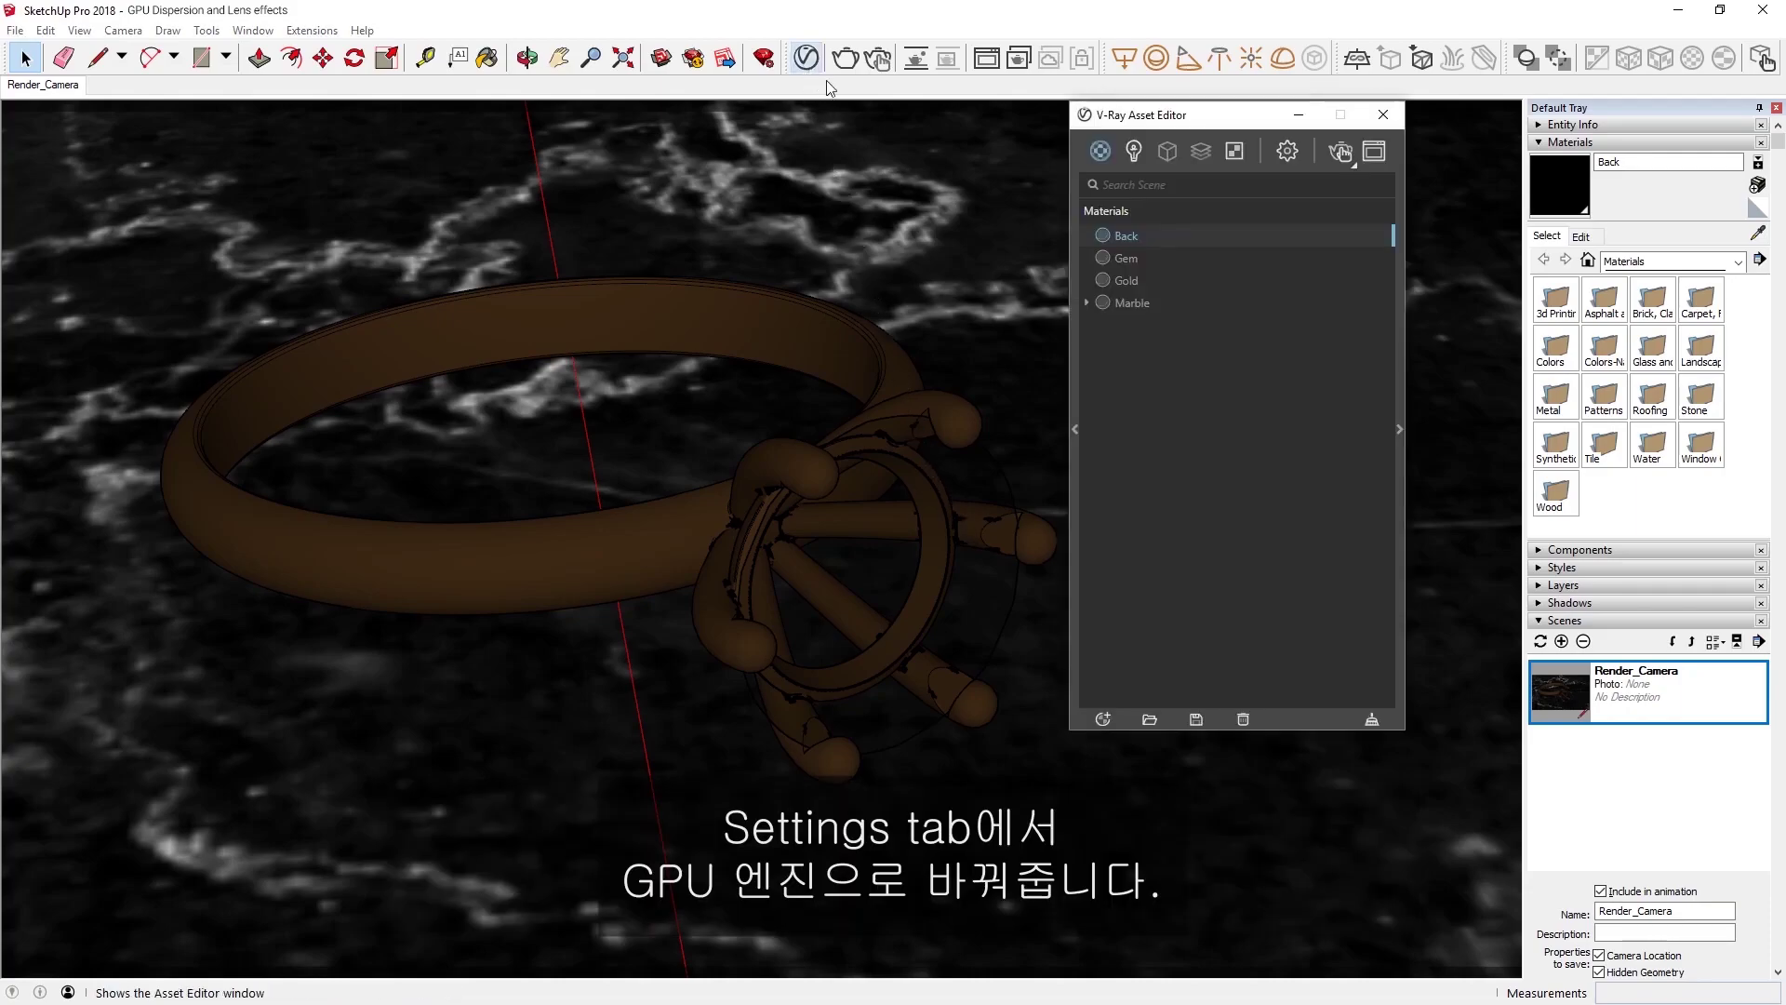
pyautogui.click(1286, 152)
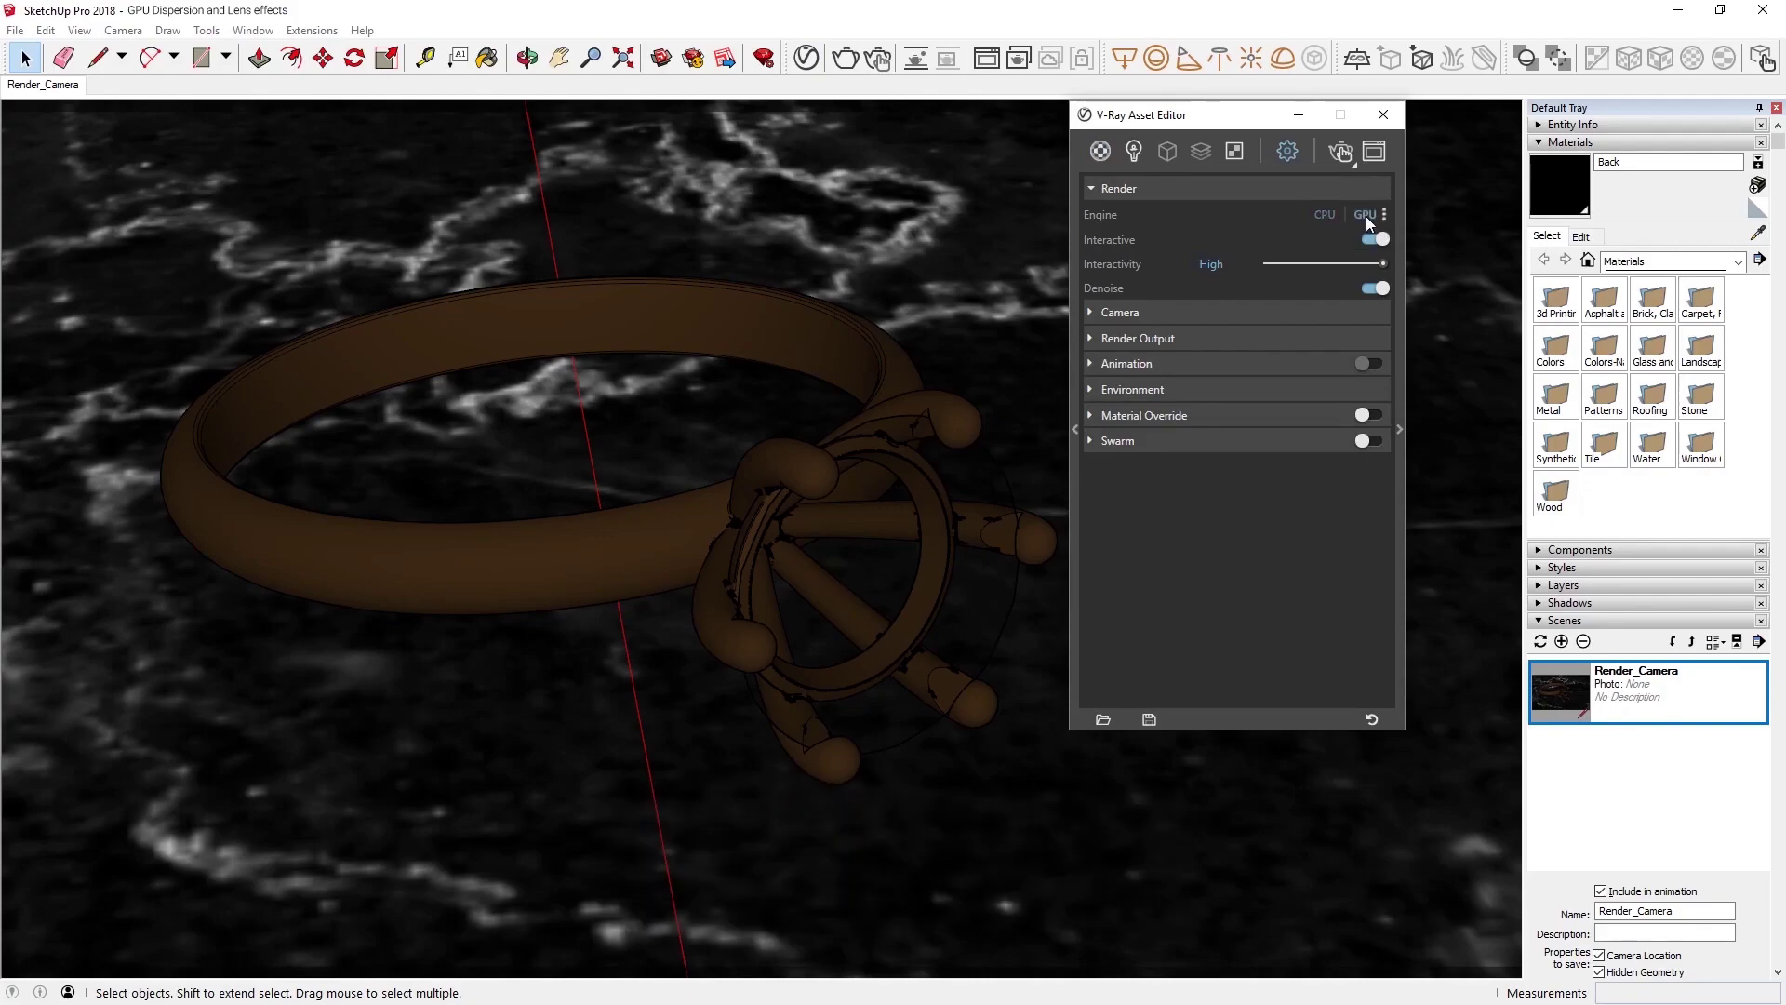
pyautogui.click(1340, 147)
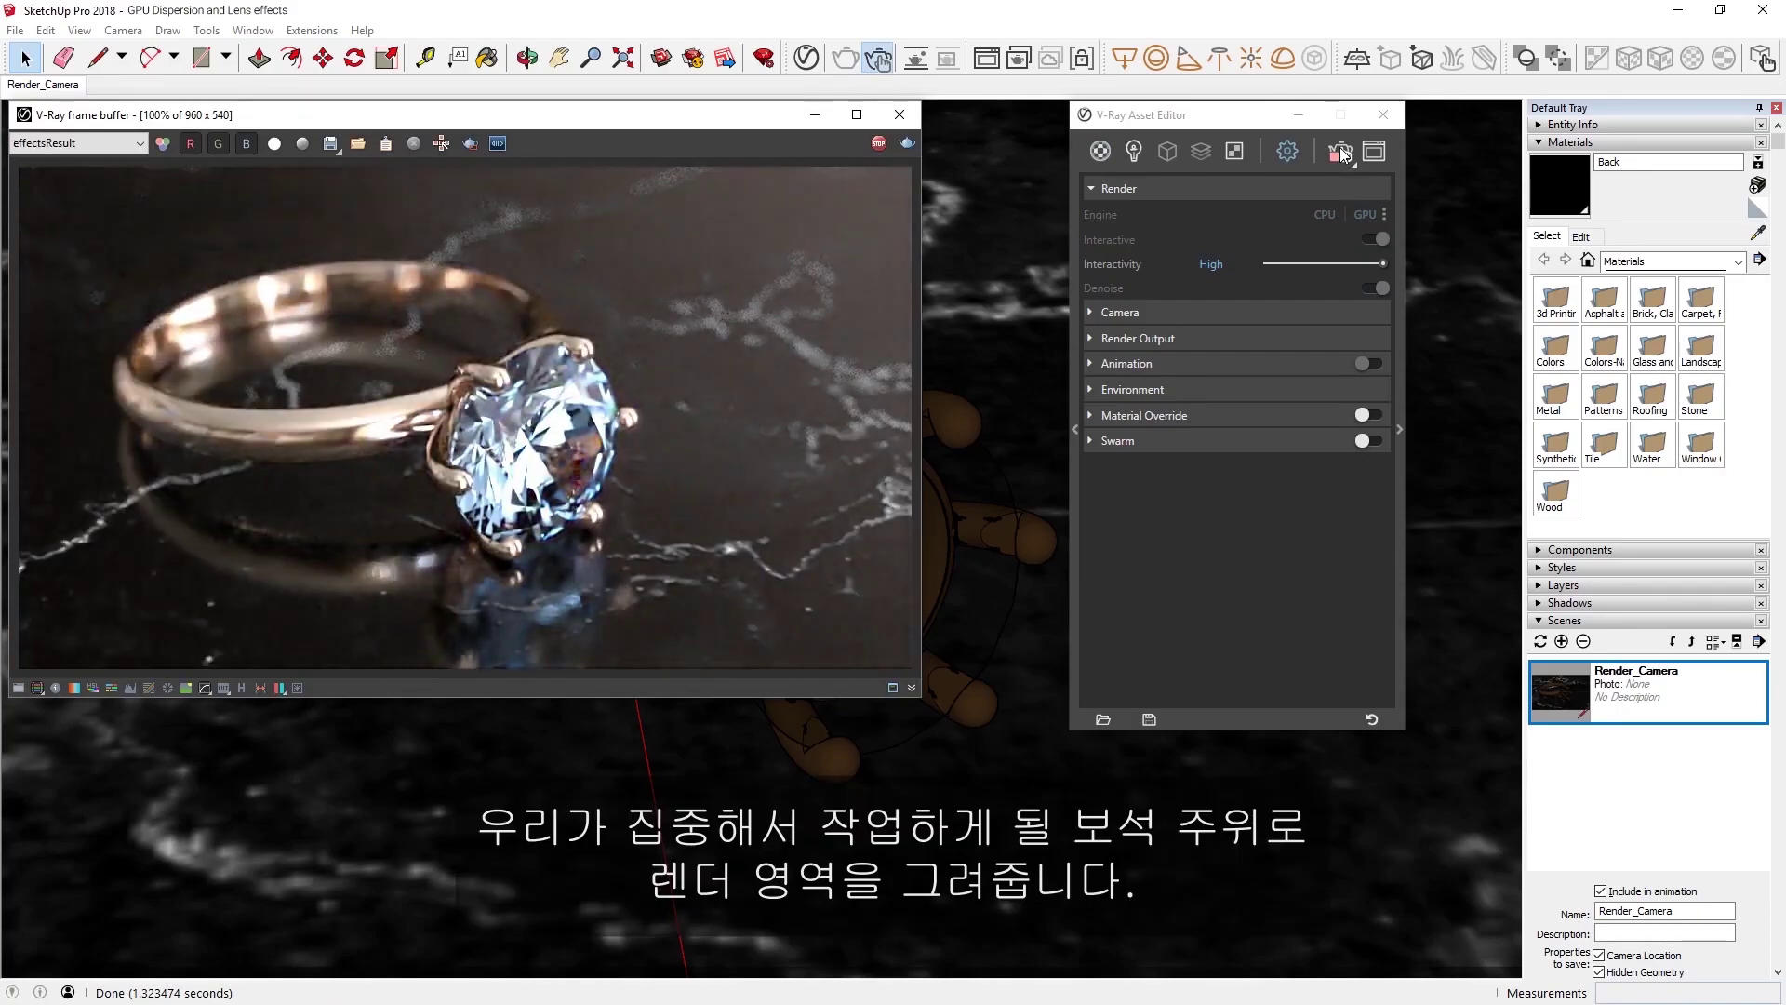
# Restrict the interactive render to a region drawn around the gem
pyautogui.click(470, 144)
pyautogui.moveTo(379, 304); pyautogui.dragTo(695, 592)
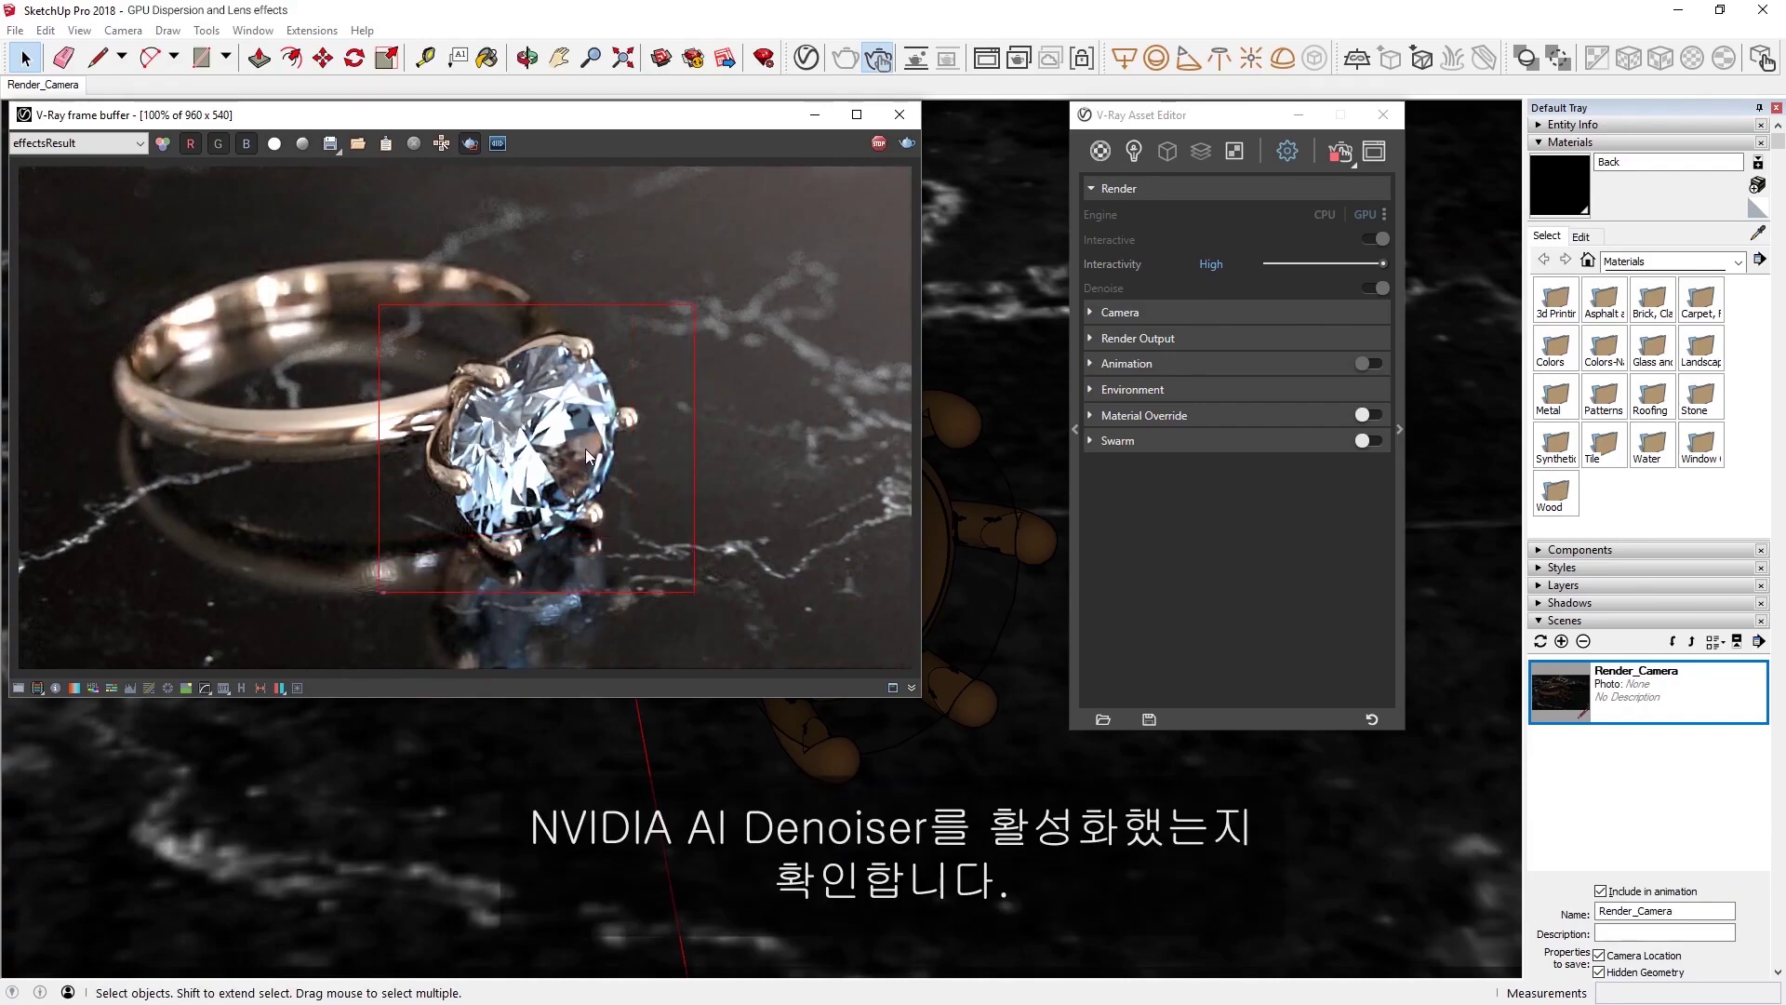
pyautogui.scroll(1, 585, 449)
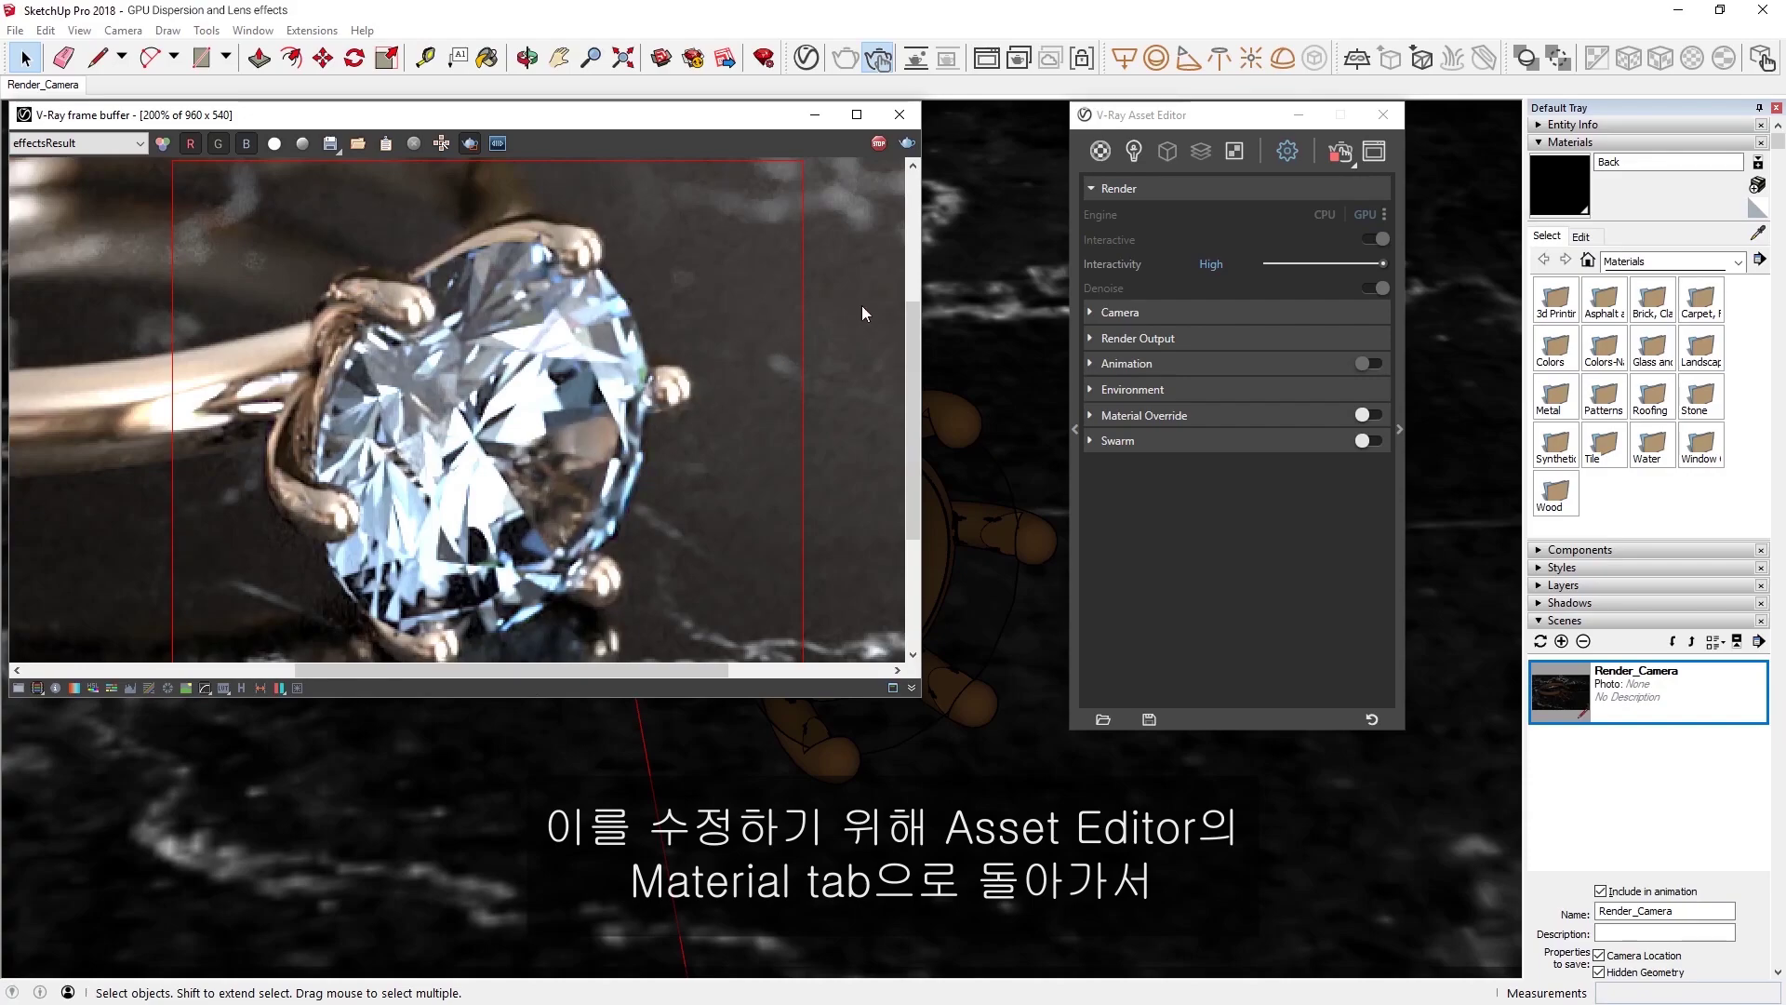
# Select the Gem material and expand its Refraction and Dispersion settings
pyautogui.click(1096, 154)
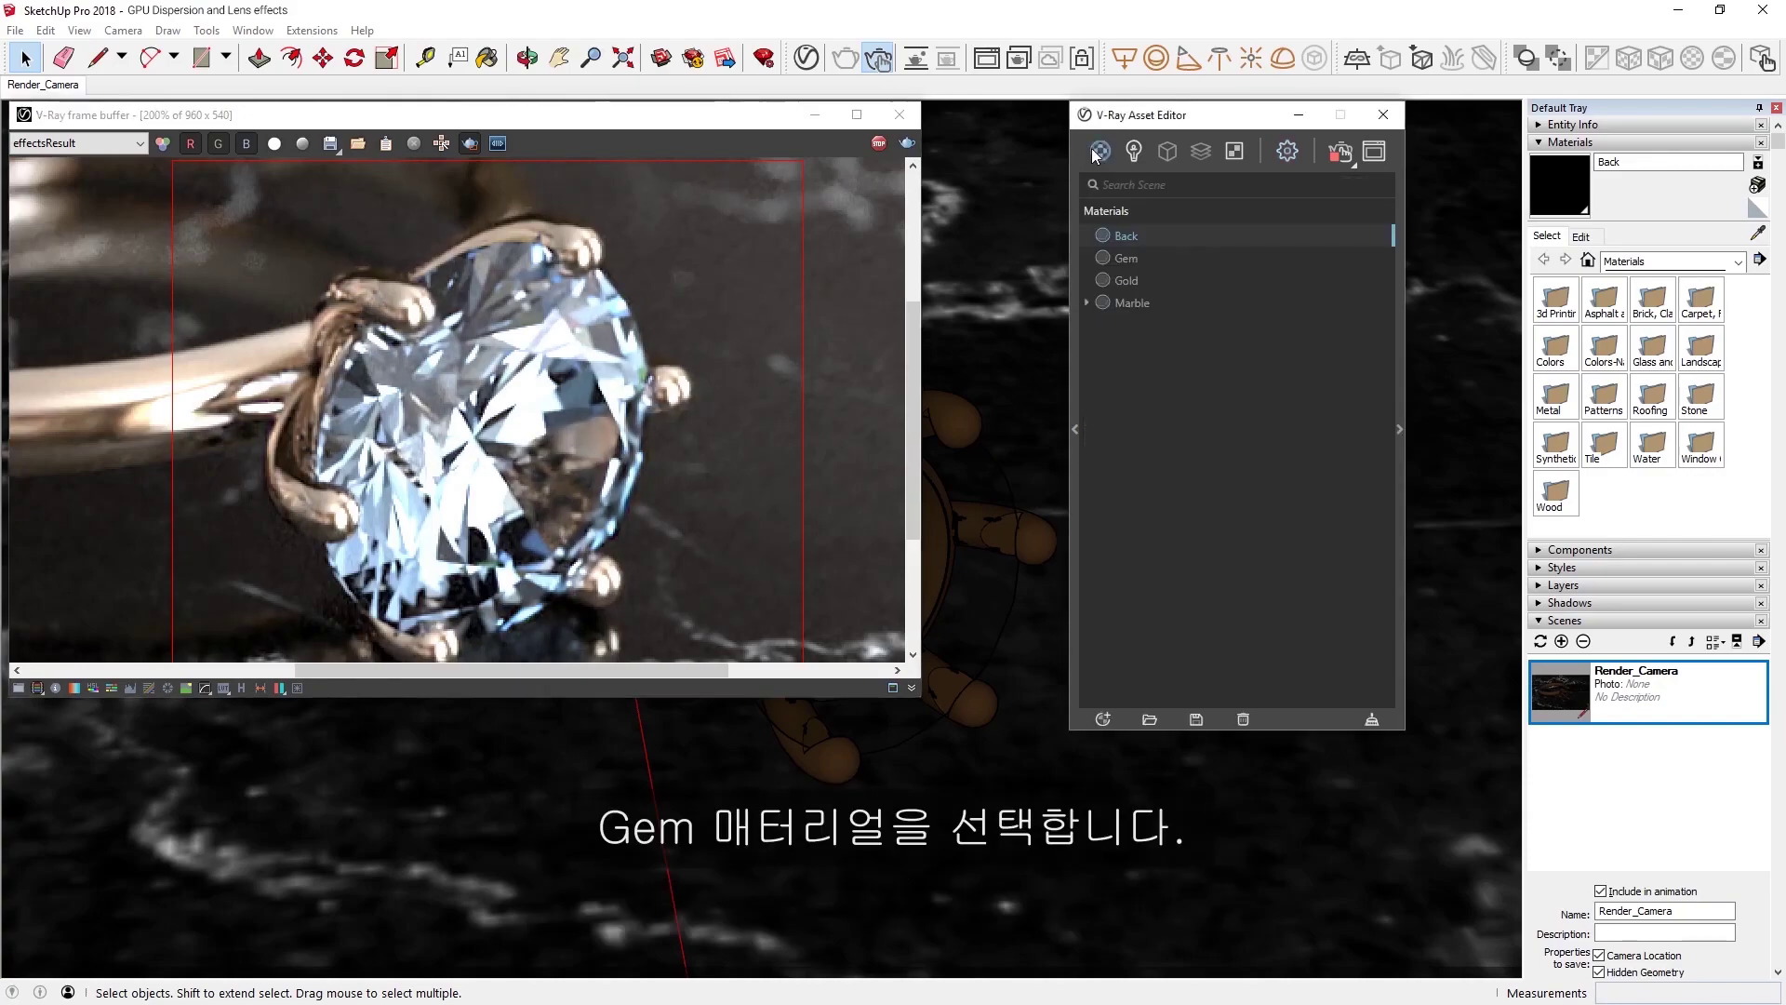
pyautogui.click(1129, 257)
pyautogui.click(1397, 428)
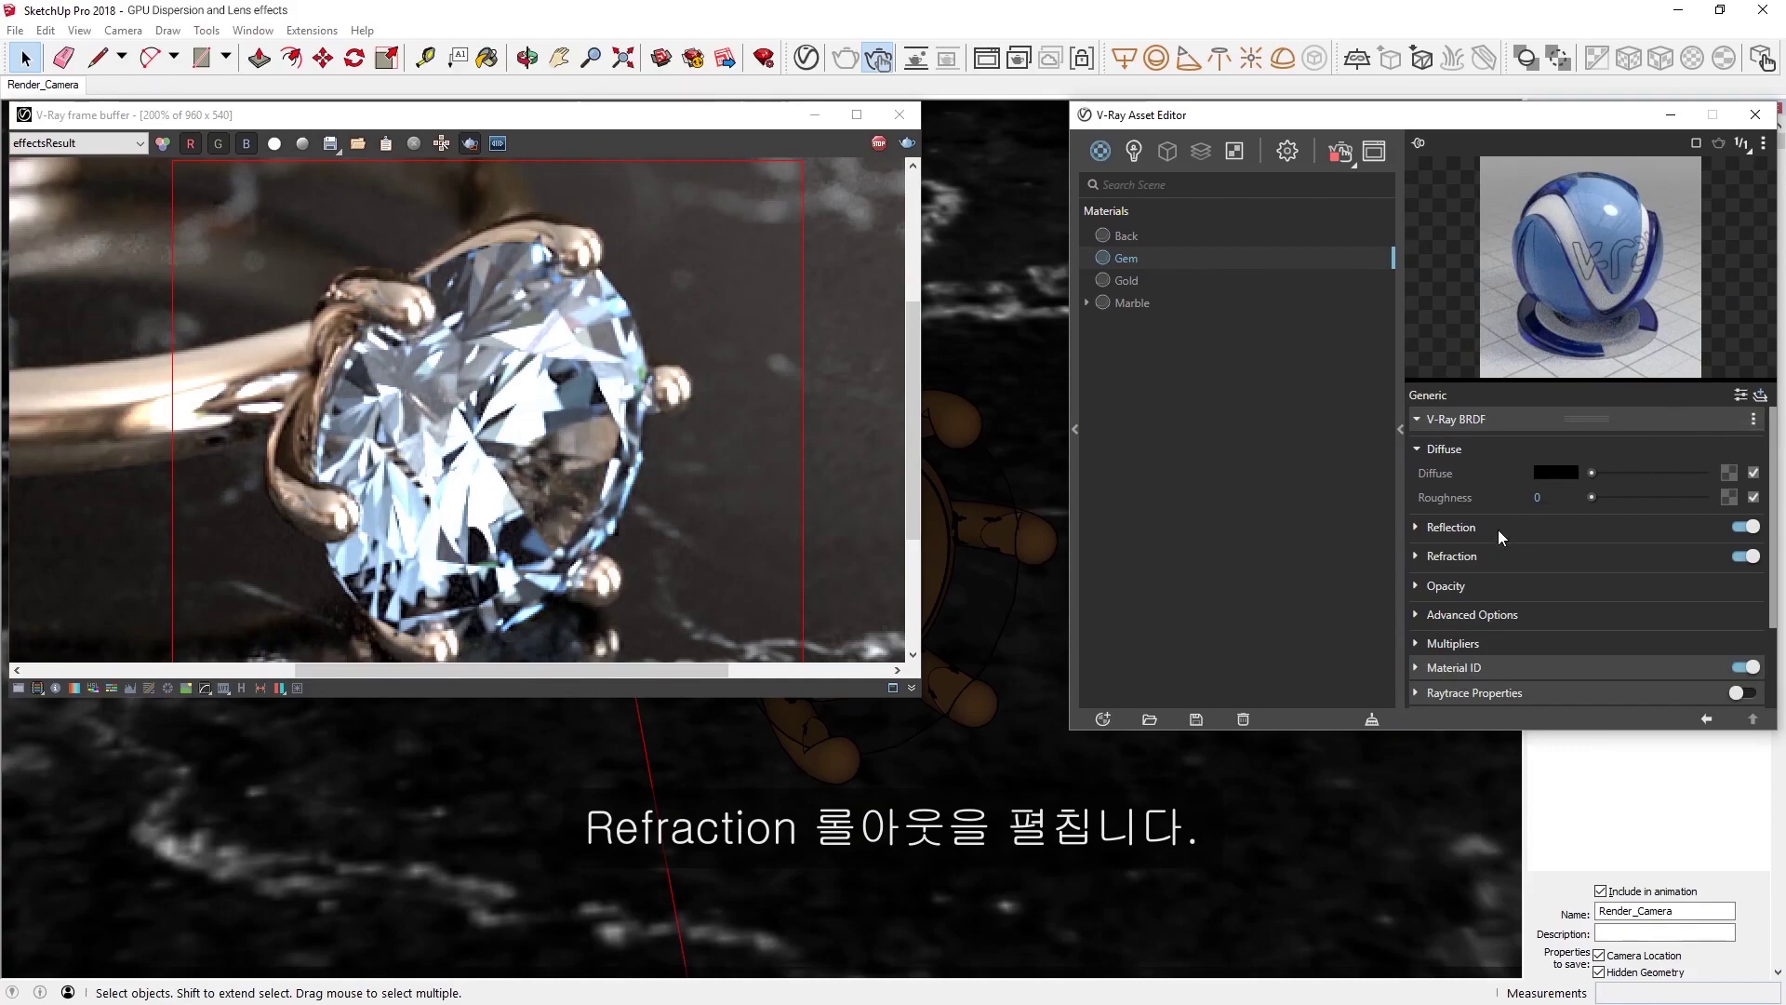
pyautogui.click(1433, 558)
pyautogui.scroll(-3, 1442, 555)
pyautogui.scroll(-1, 1442, 555)
pyautogui.click(1443, 561)
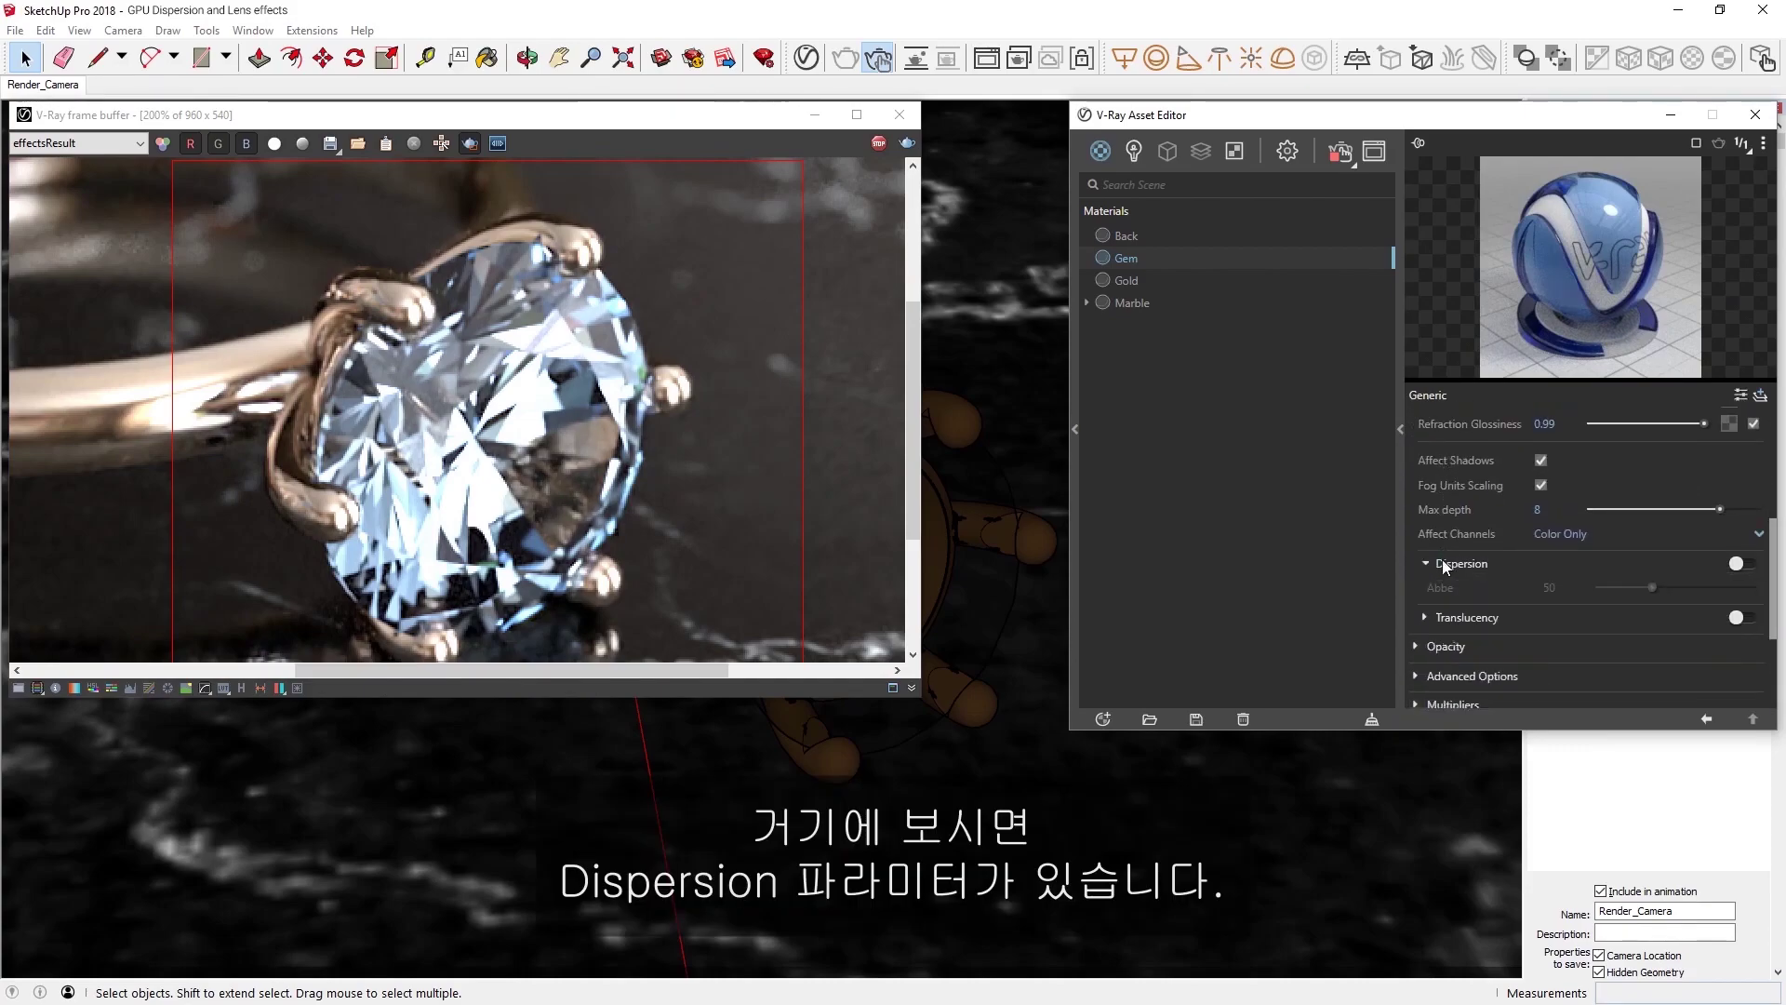
# Turn on dispersion for the Gem and try Abbe values 20, 5 and 1
pyautogui.click(1738, 563)
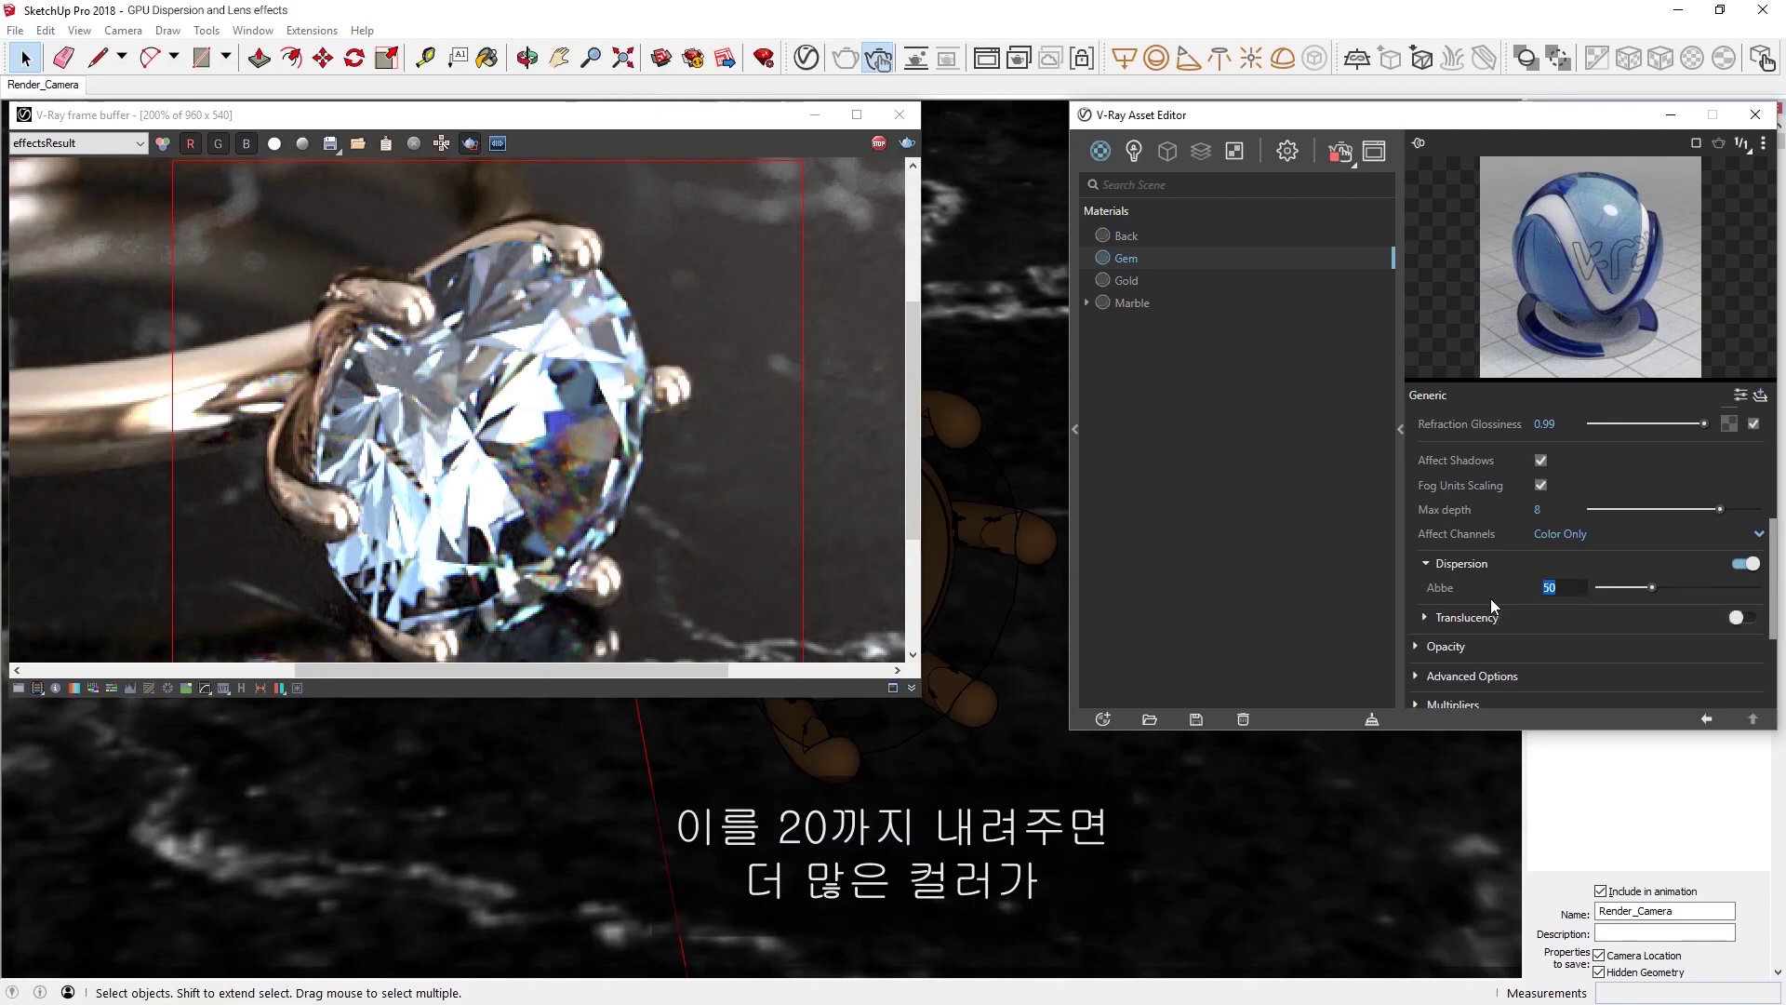
pyautogui.write('20')
pyautogui.press('Return')
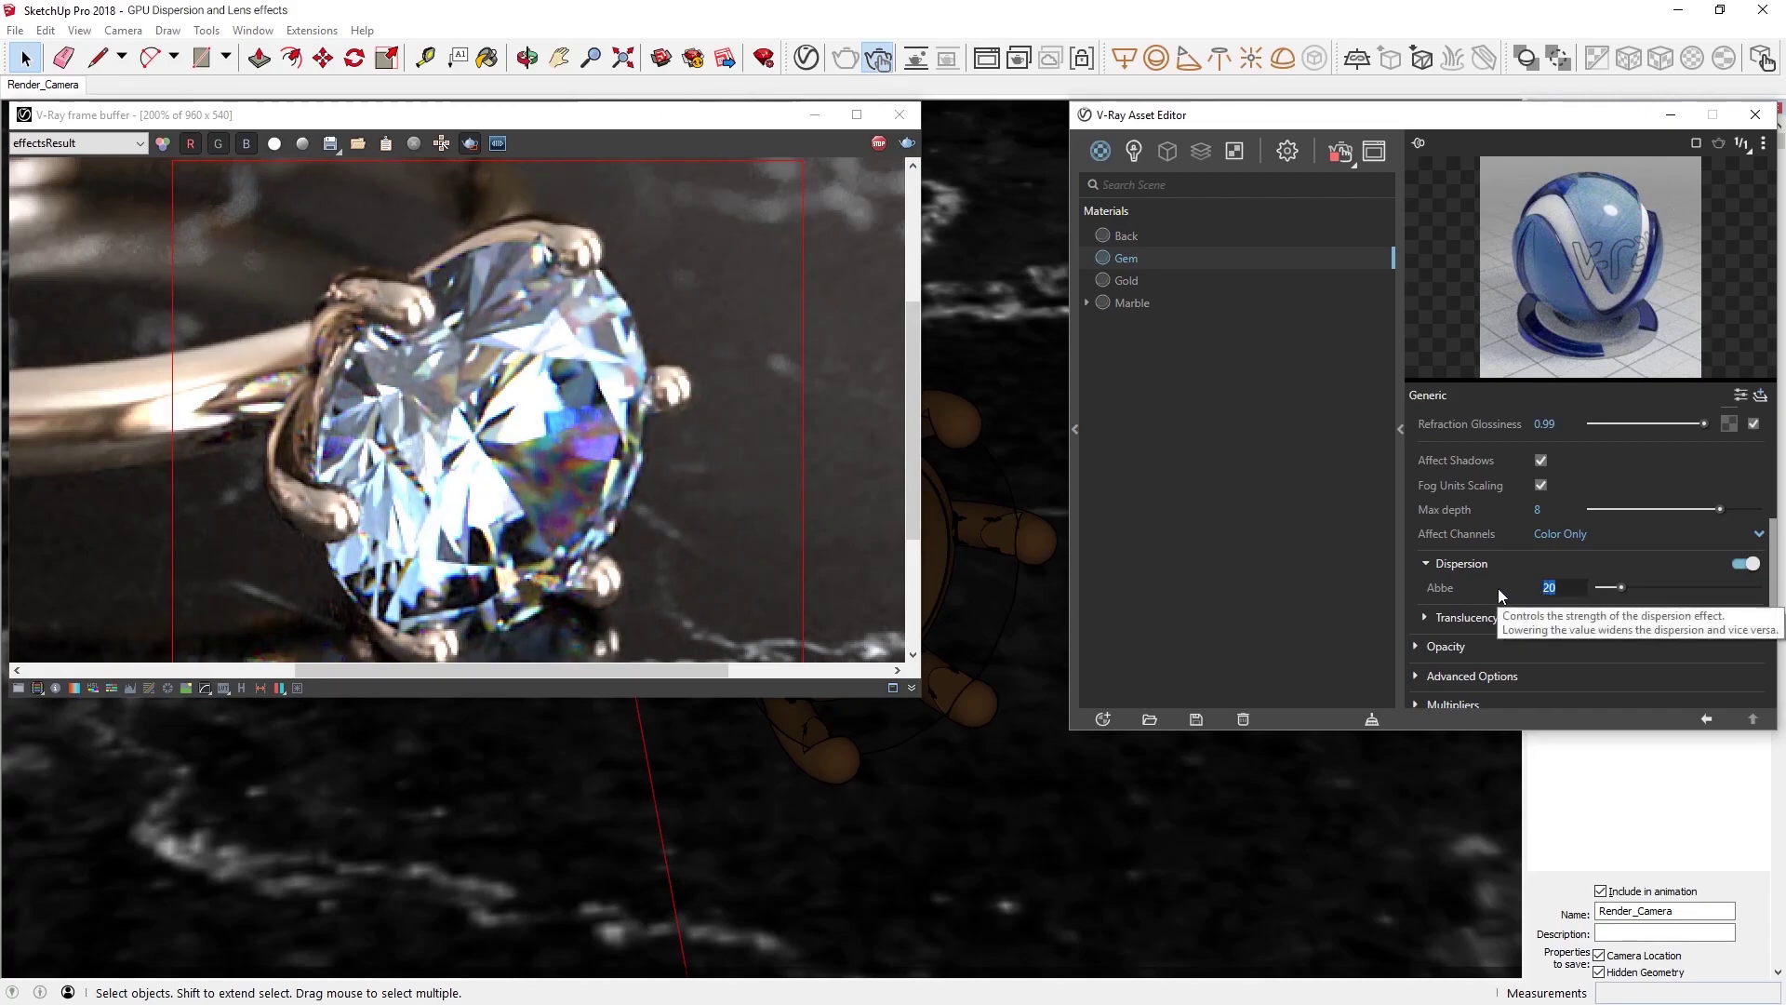
pyautogui.write('5')
pyautogui.press('Return')
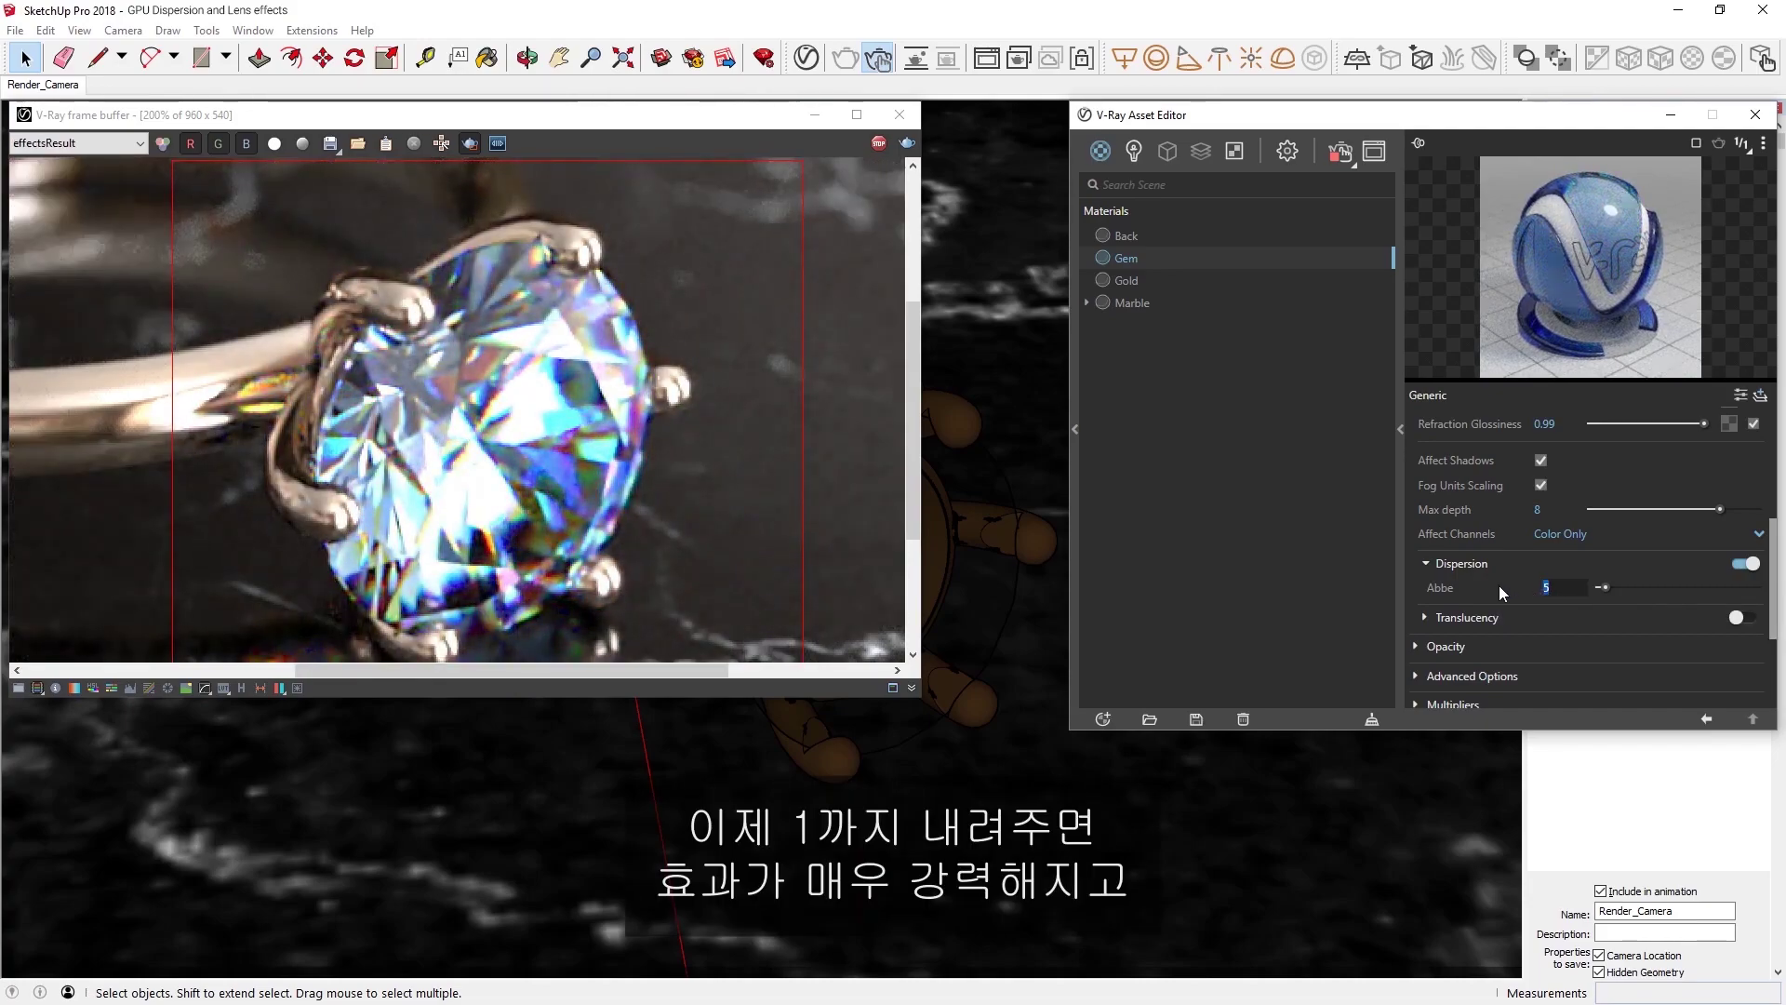
pyautogui.write('1')
pyautogui.press('Return')
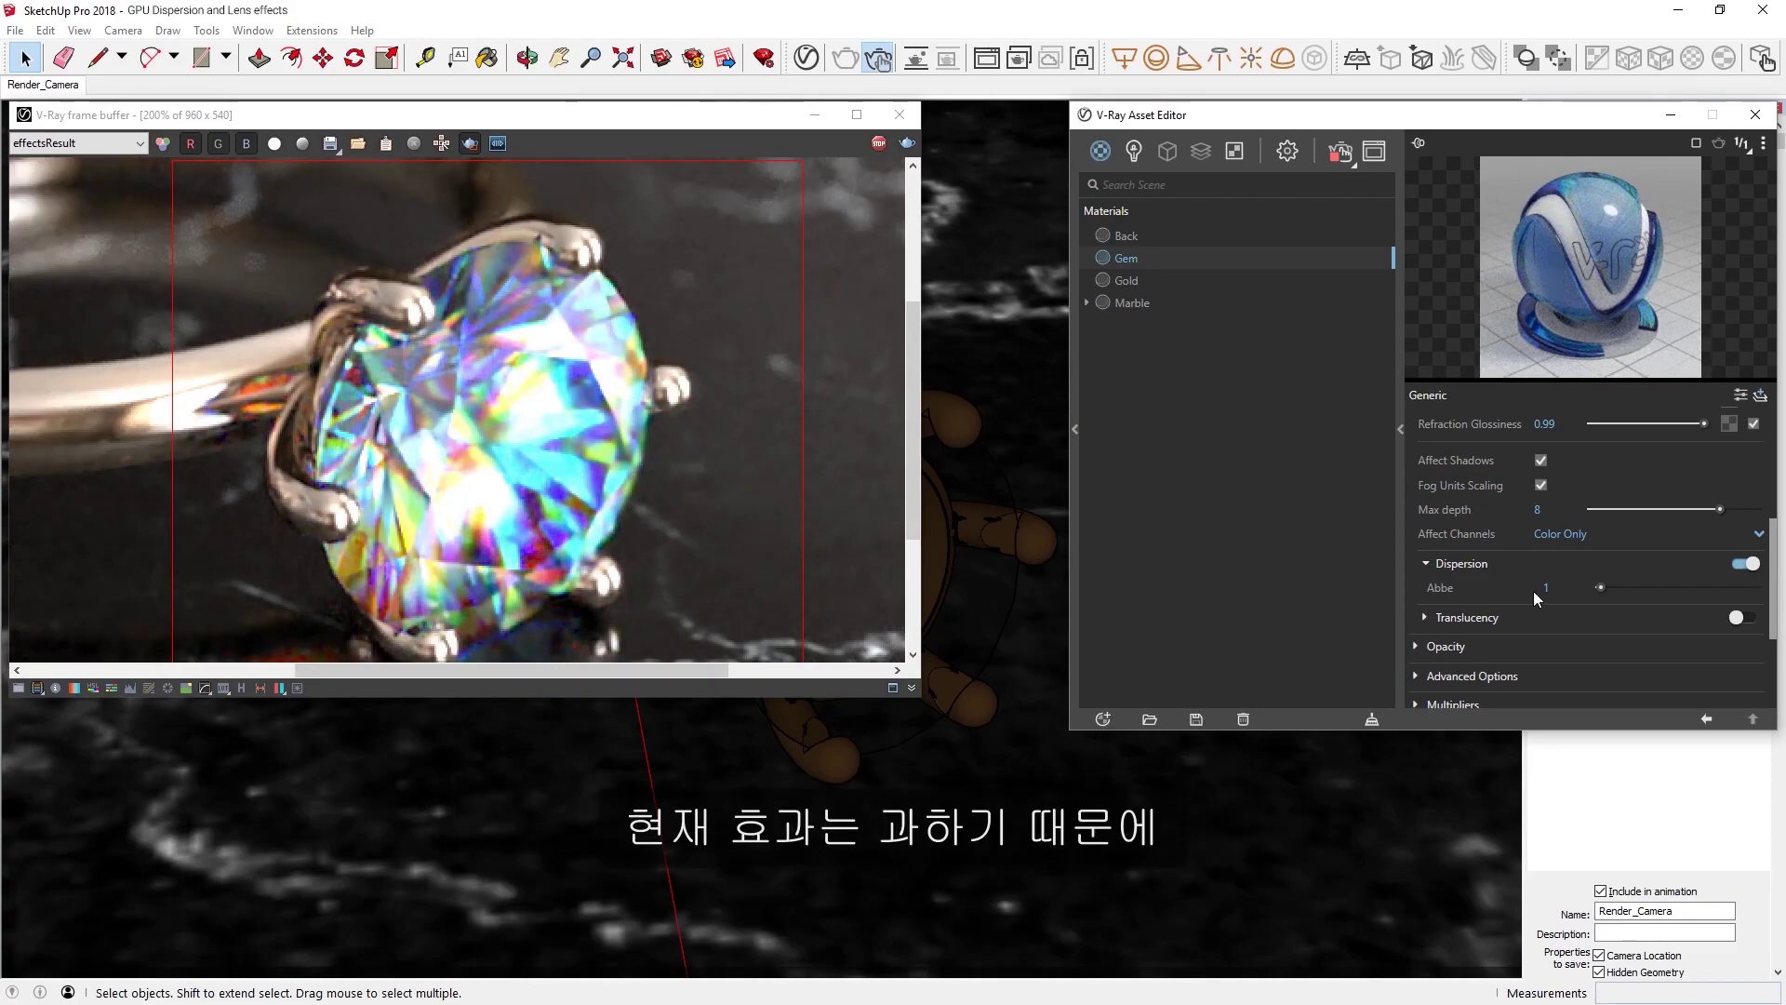
# Settle the Gem's Abbe value at 30
pyautogui.doubleClick(1547, 587)
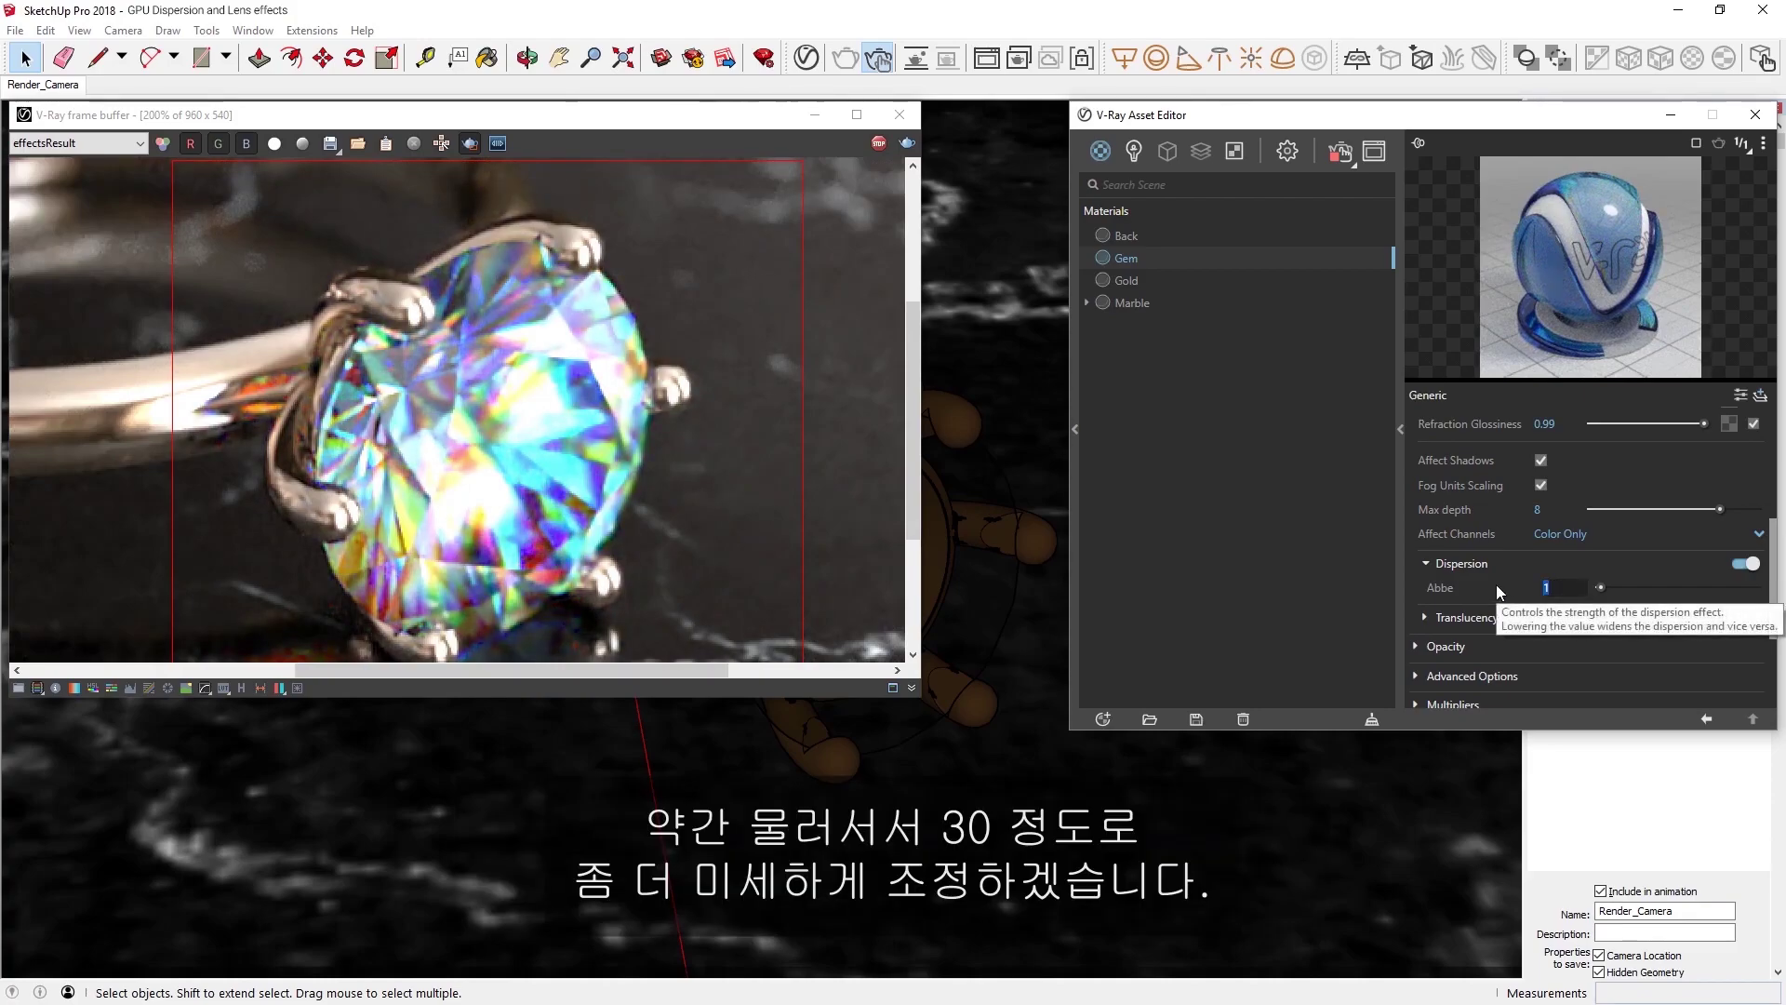
pyautogui.write('30')
pyautogui.press('Return')
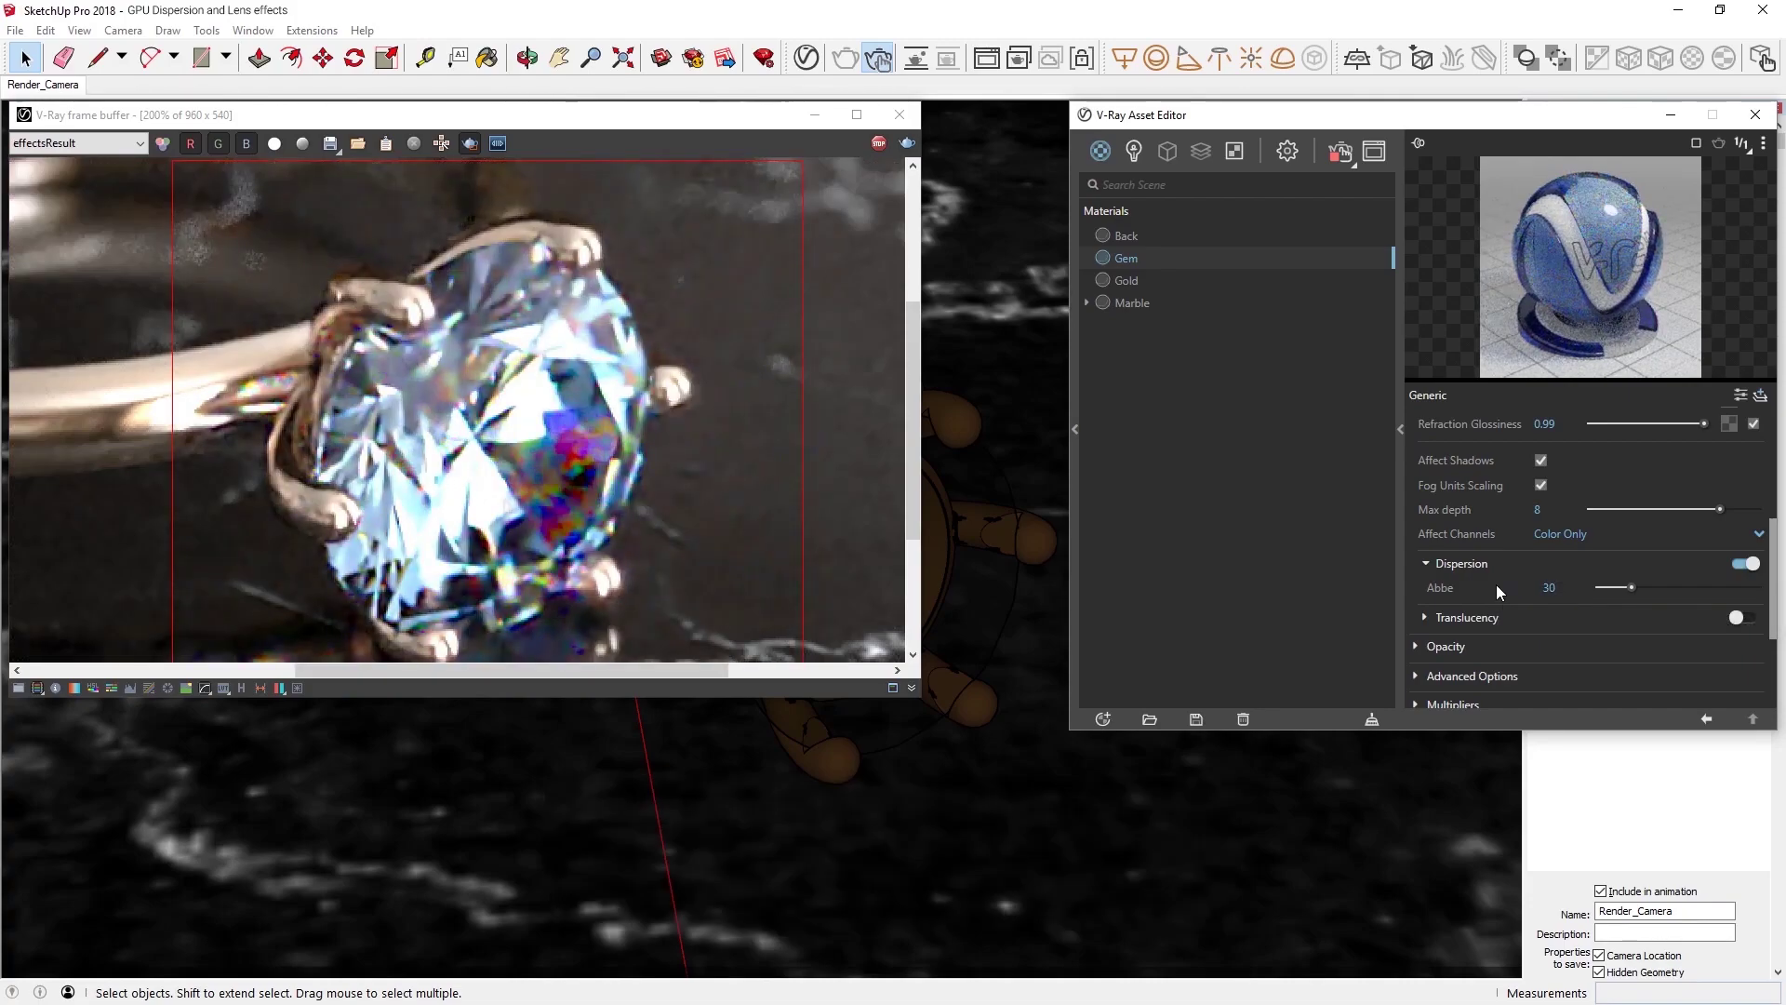
# Turn off region rendering, move the frame buffer right, and show its lens effects settings
pyautogui.scroll(-2, 634, 370)
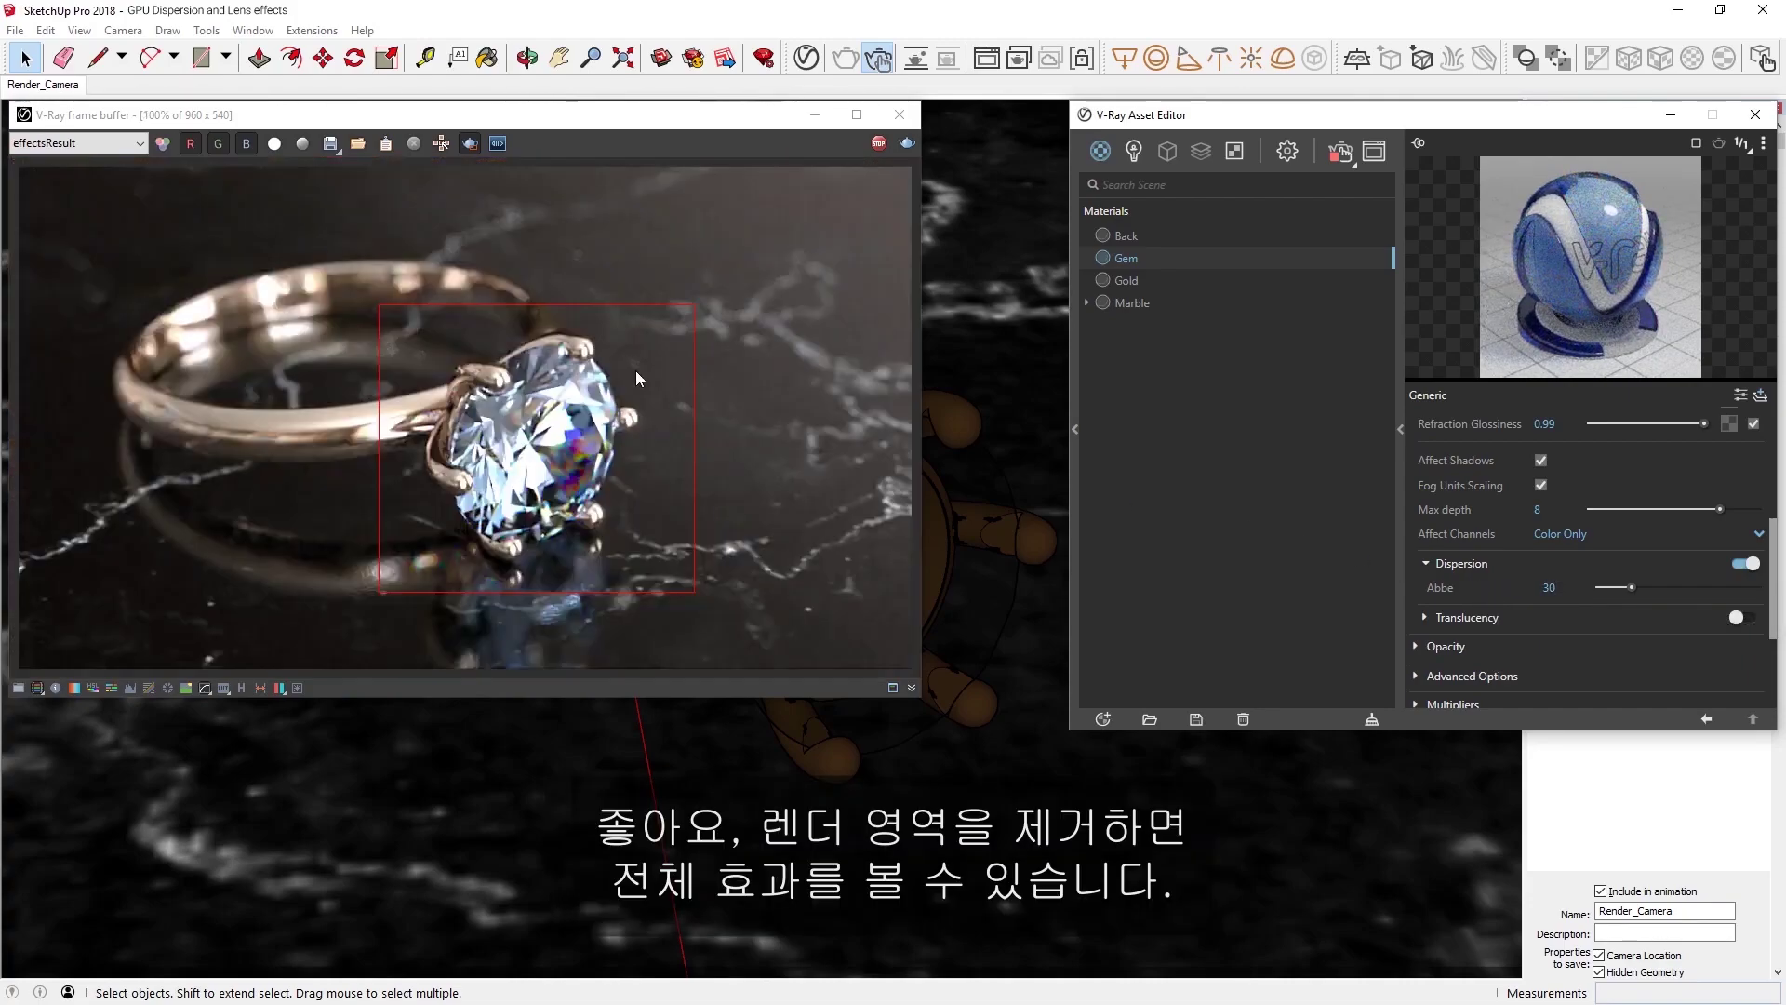
pyautogui.click(472, 145)
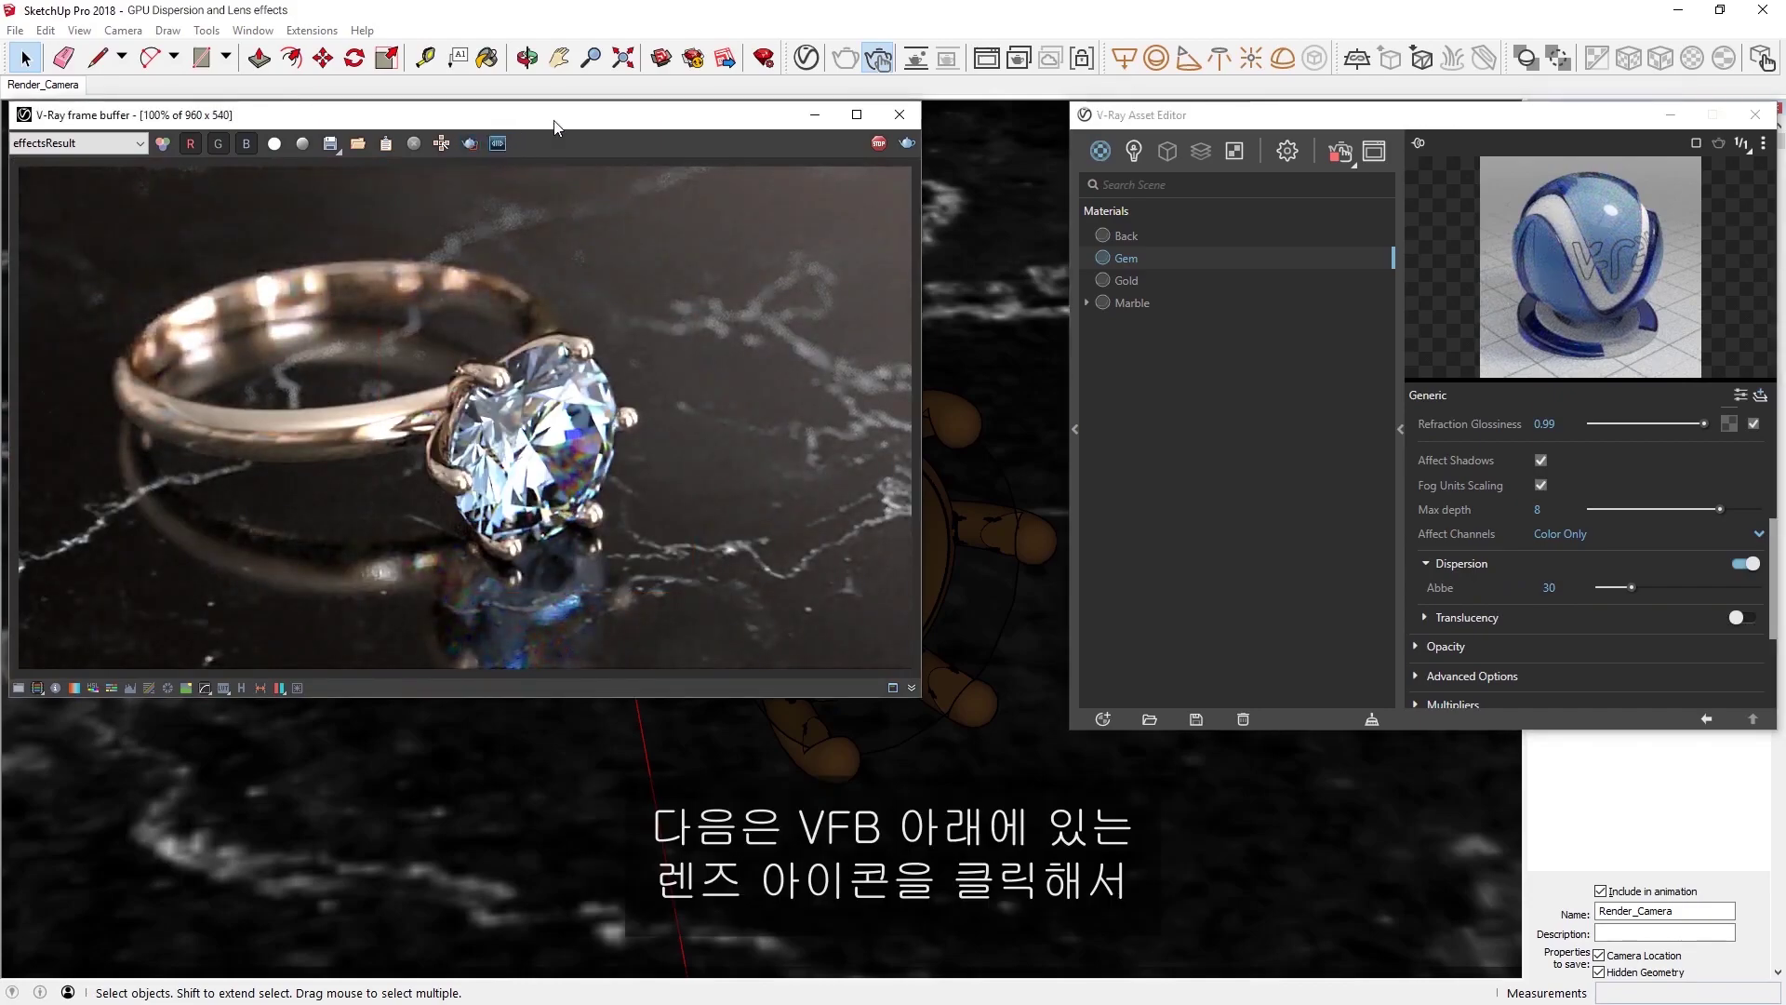
pyautogui.moveTo(554, 126); pyautogui.dragTo(1019, 126)
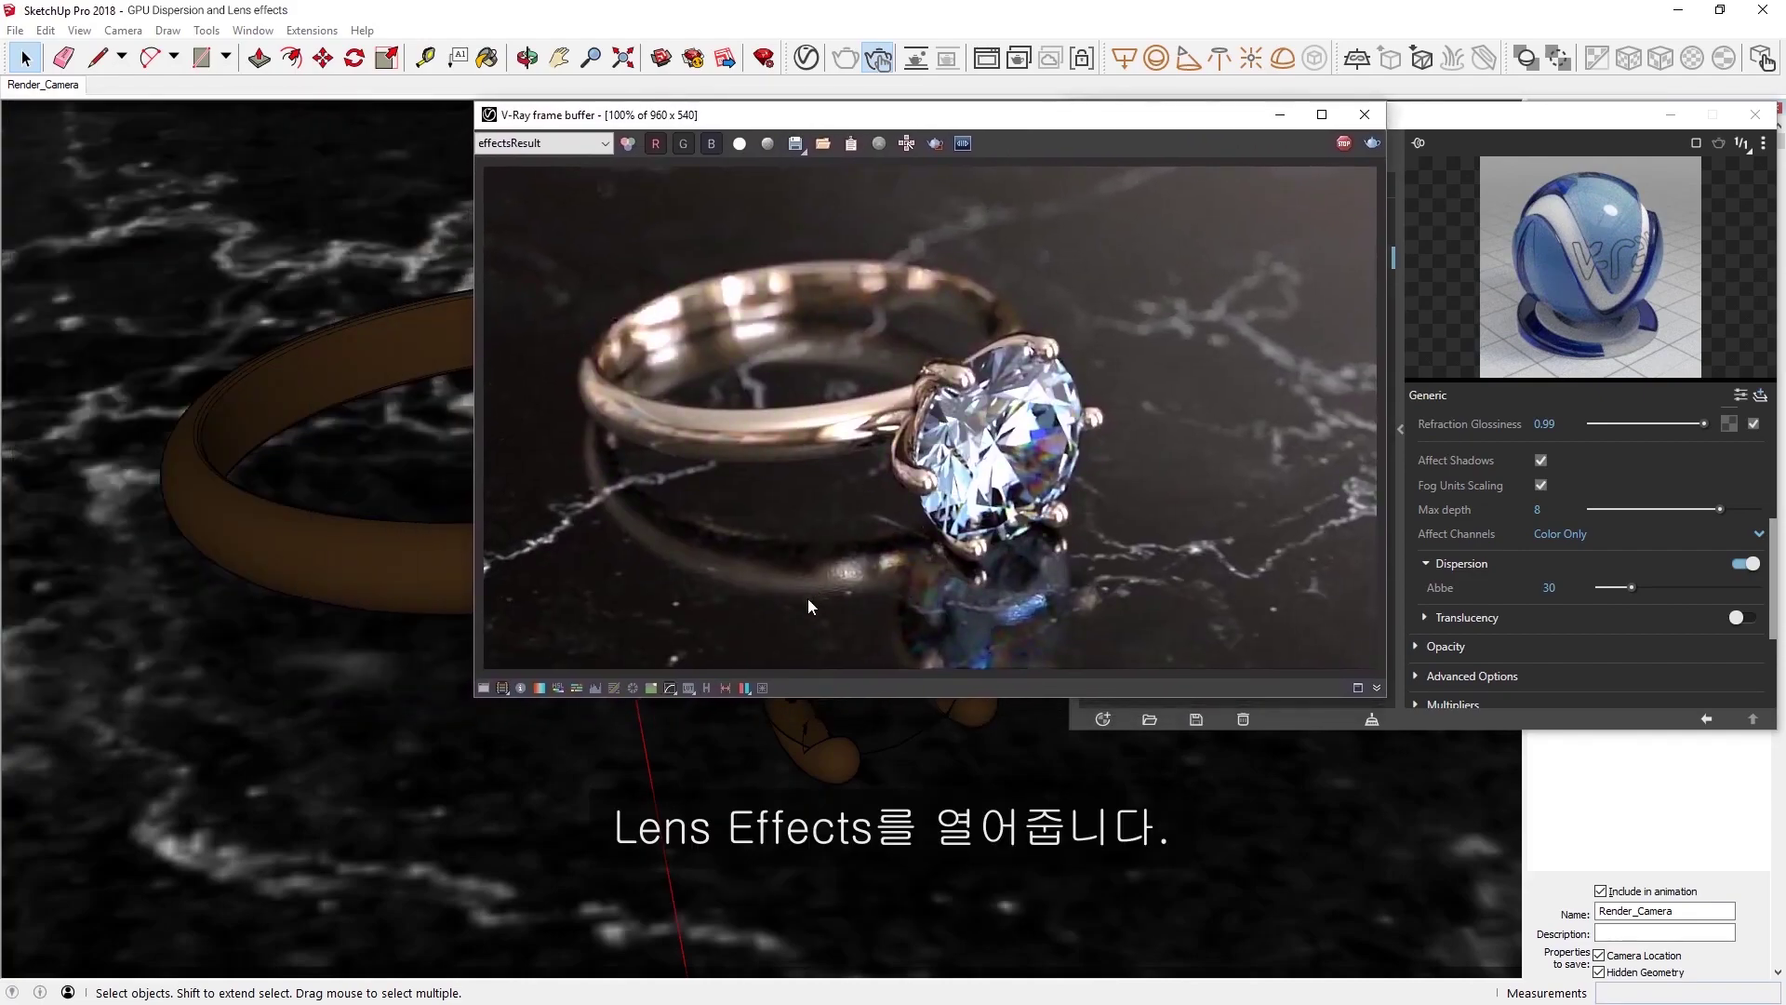
pyautogui.click(763, 689)
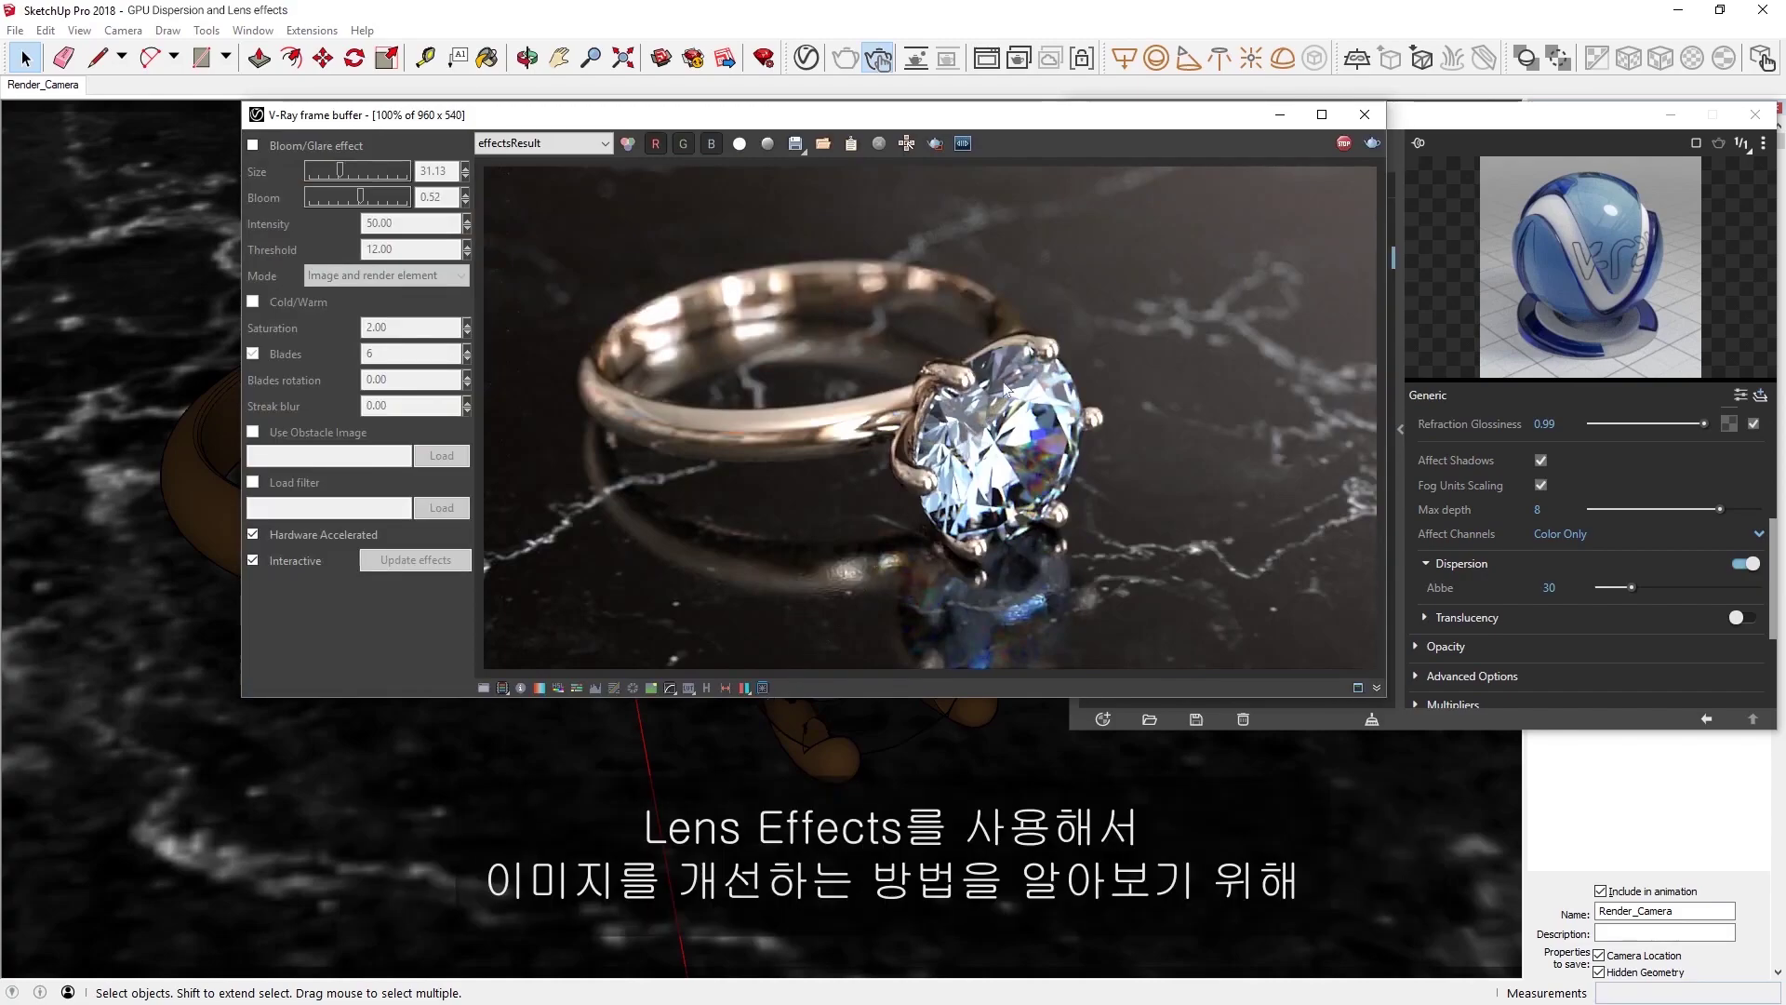
# Enable Bloom/Glare and adjust streak blur from 0.10 and 0.50 to a final 0.25
pyautogui.scroll(1, 1009, 379)
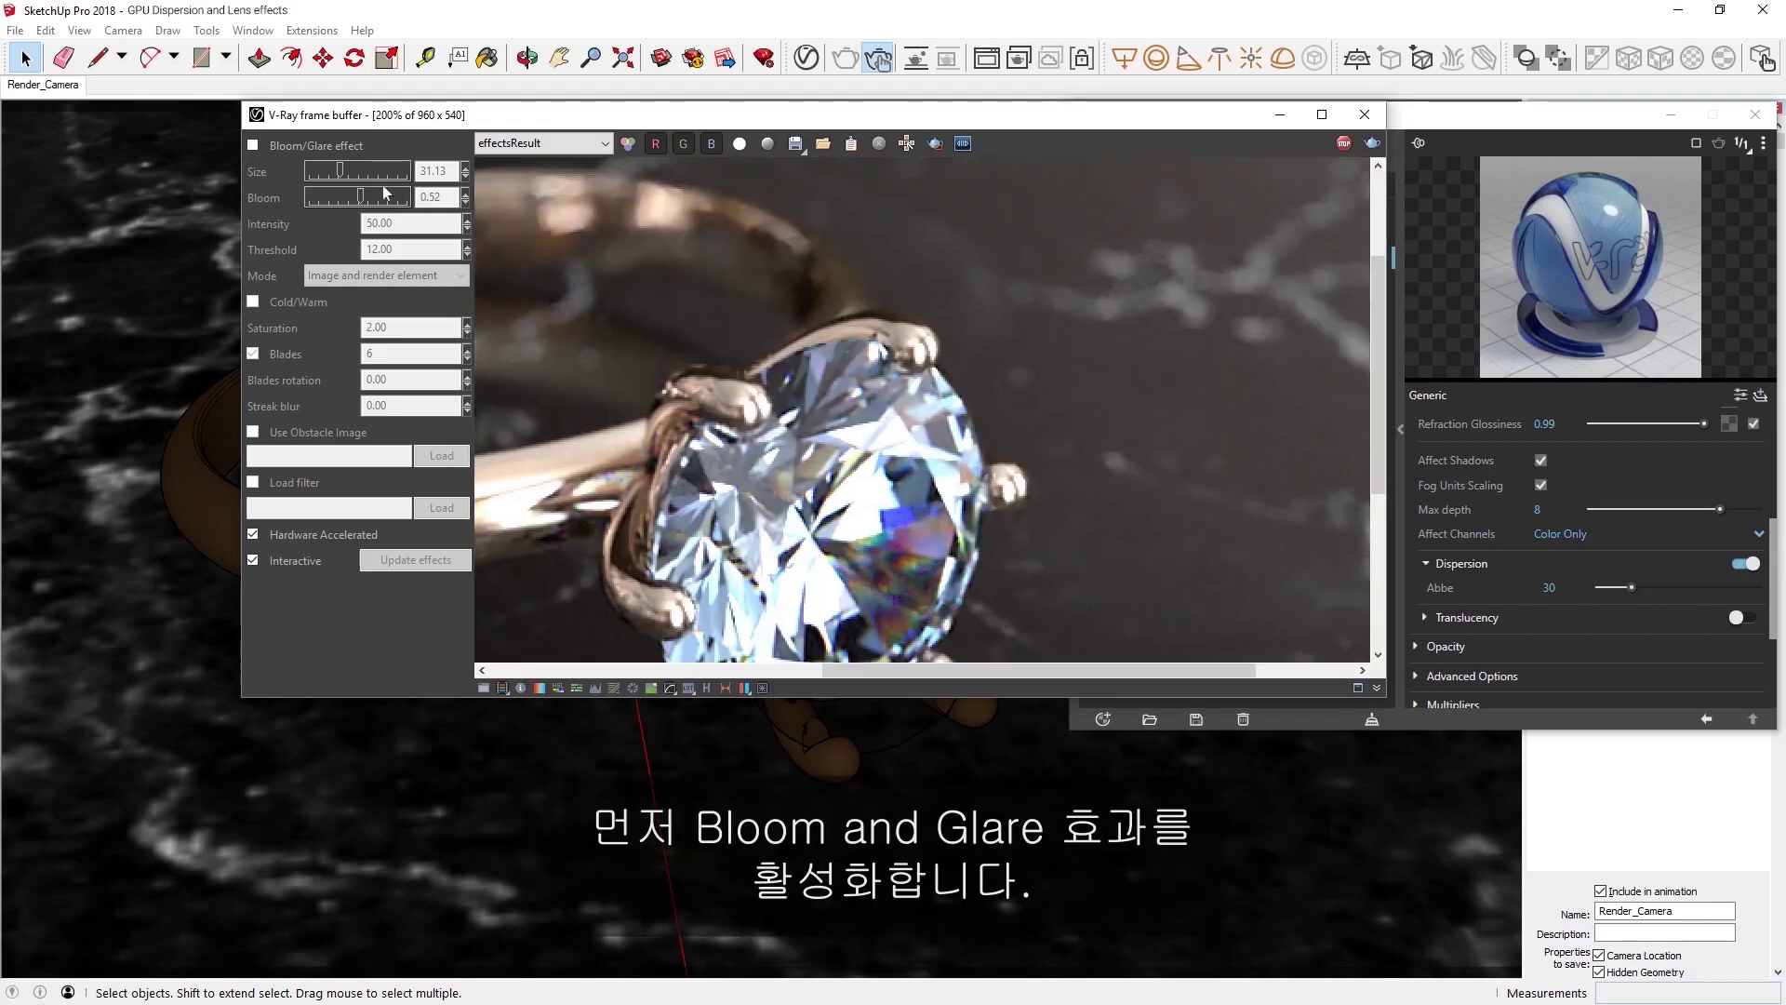
pyautogui.click(253, 146)
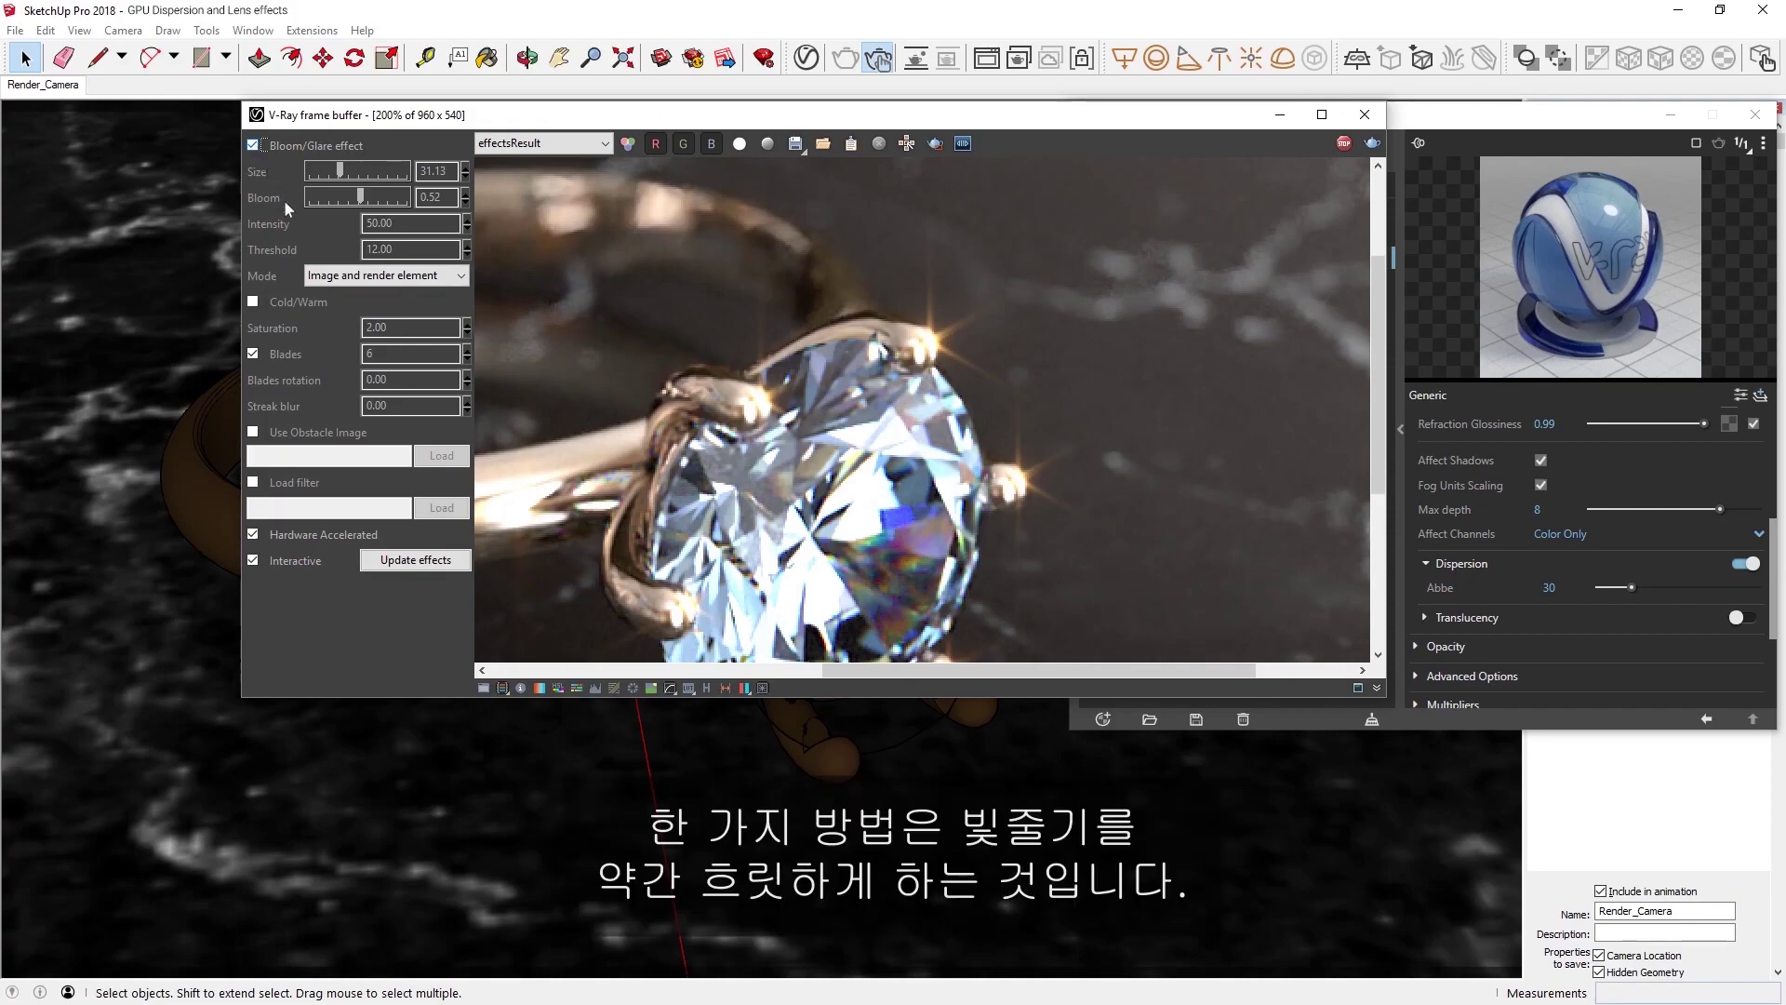
pyautogui.doubleClick(377, 406)
pyautogui.write('0.10')
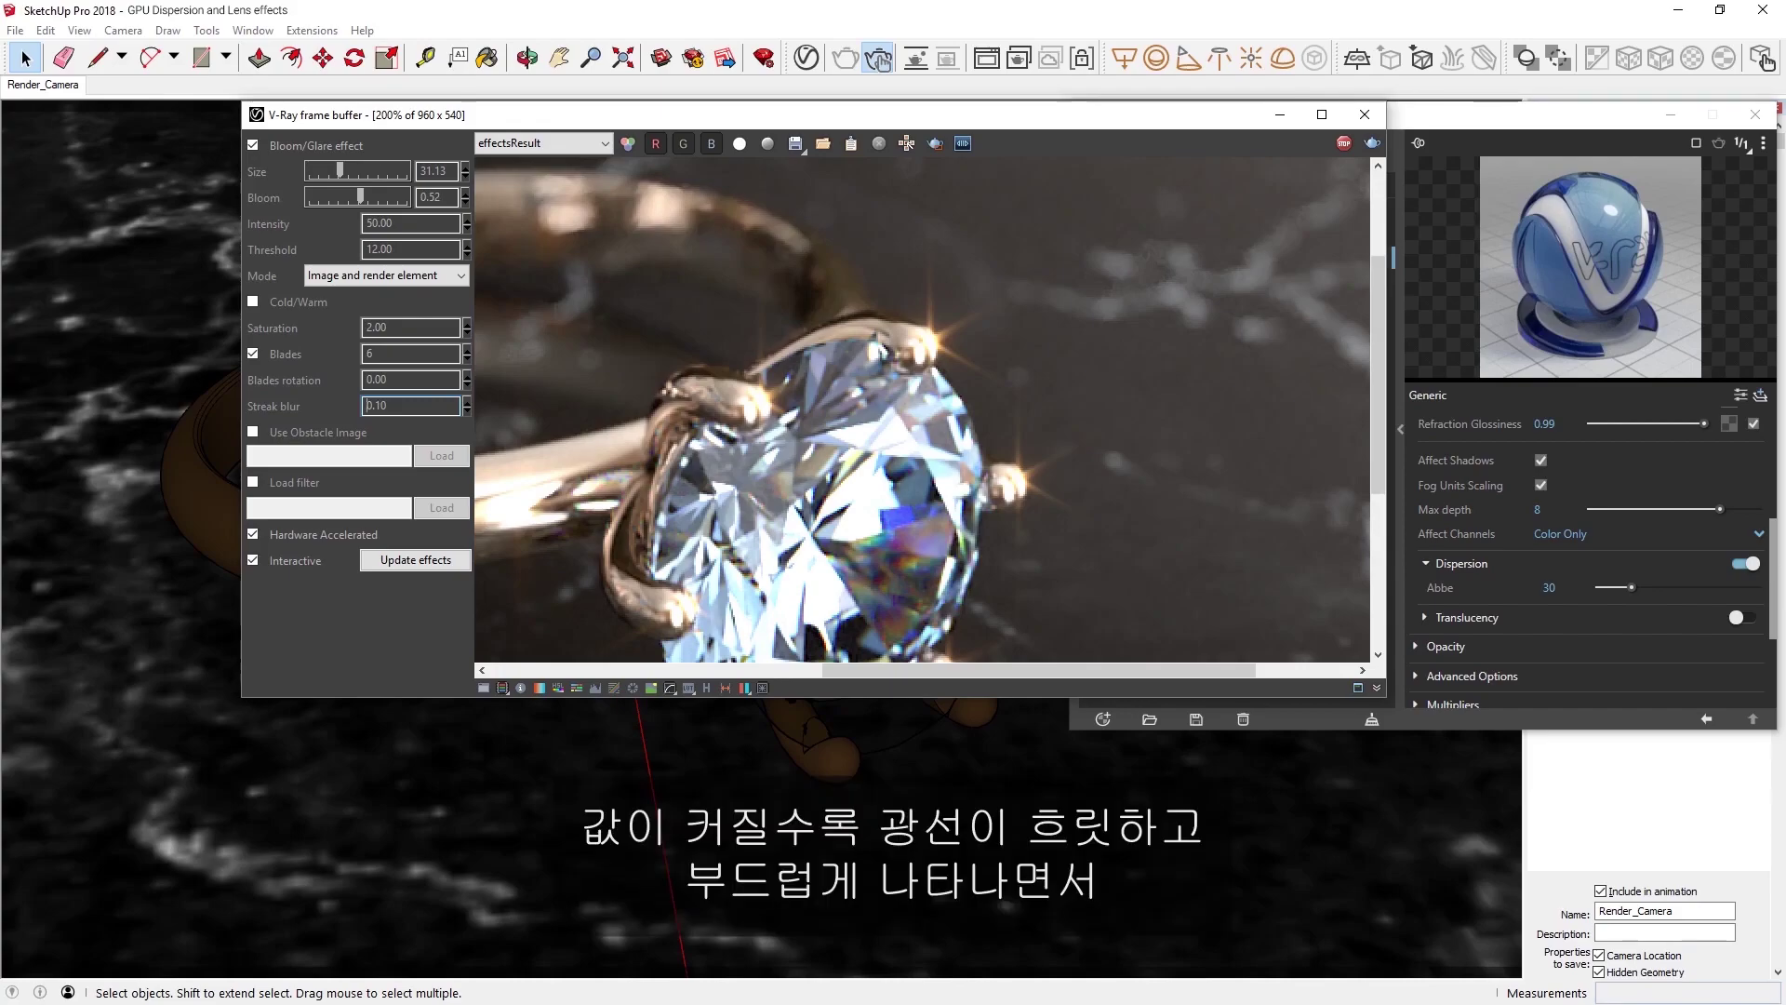
pyautogui.moveTo(375, 406); pyautogui.dragTo(386, 406)
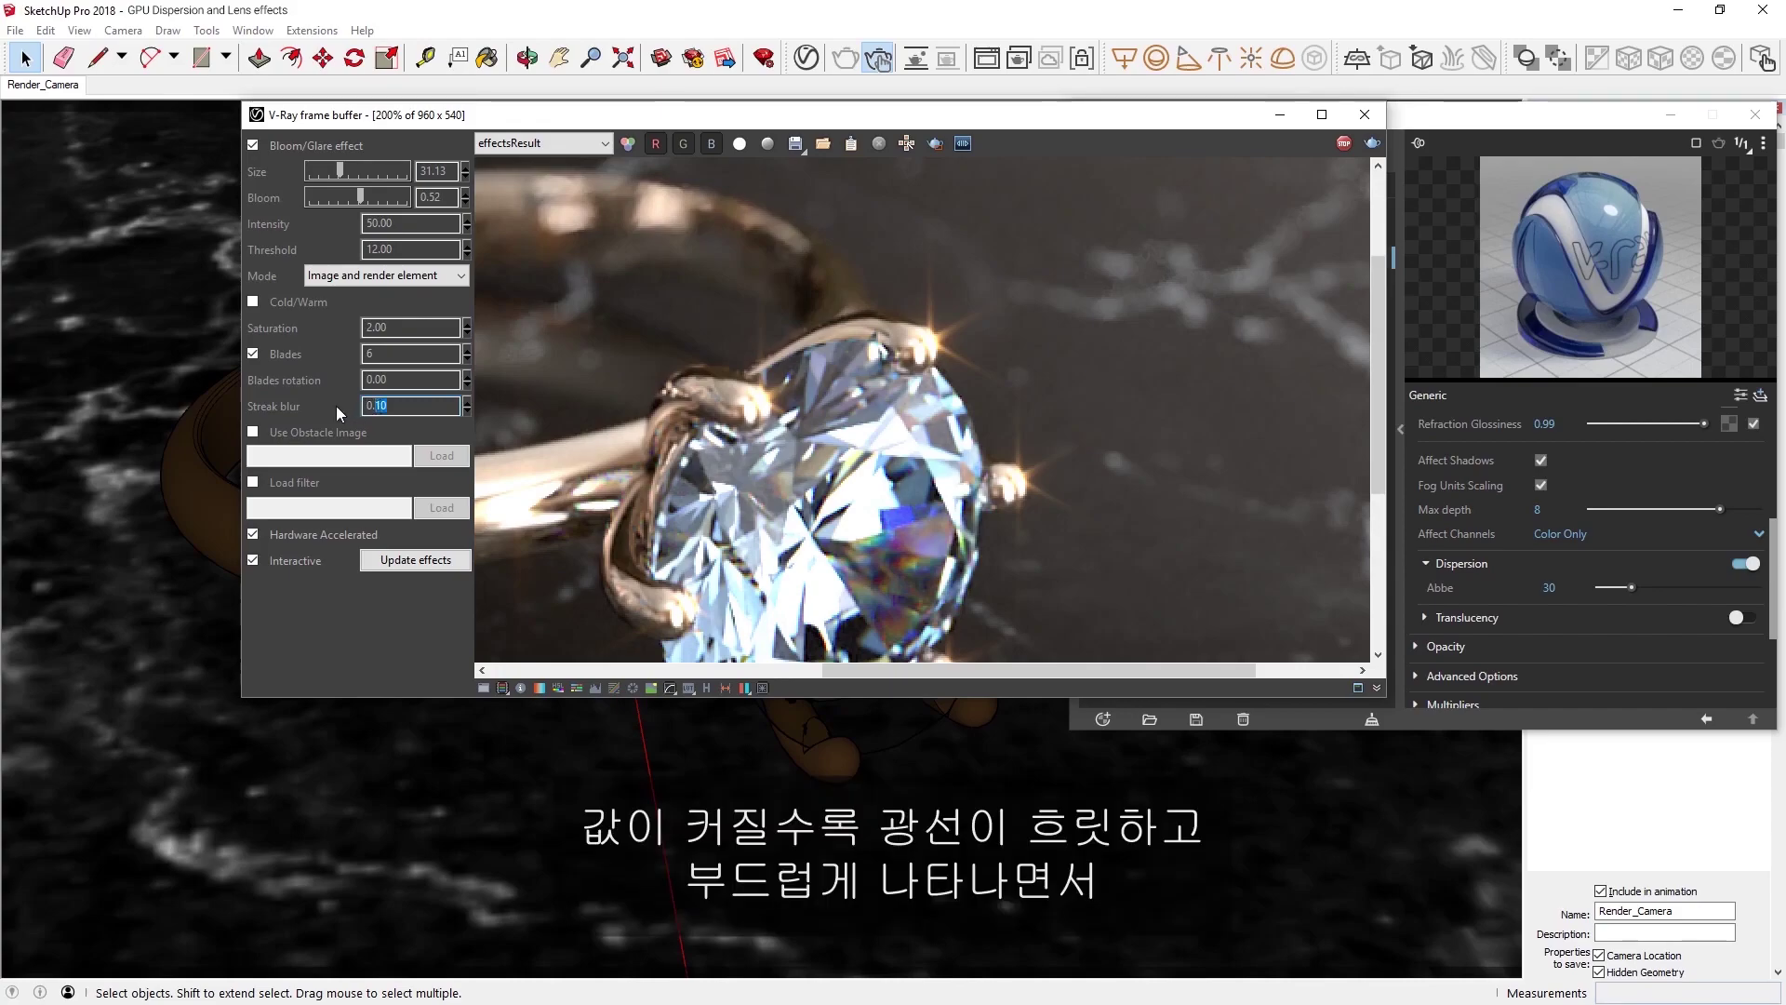
pyautogui.write('50')
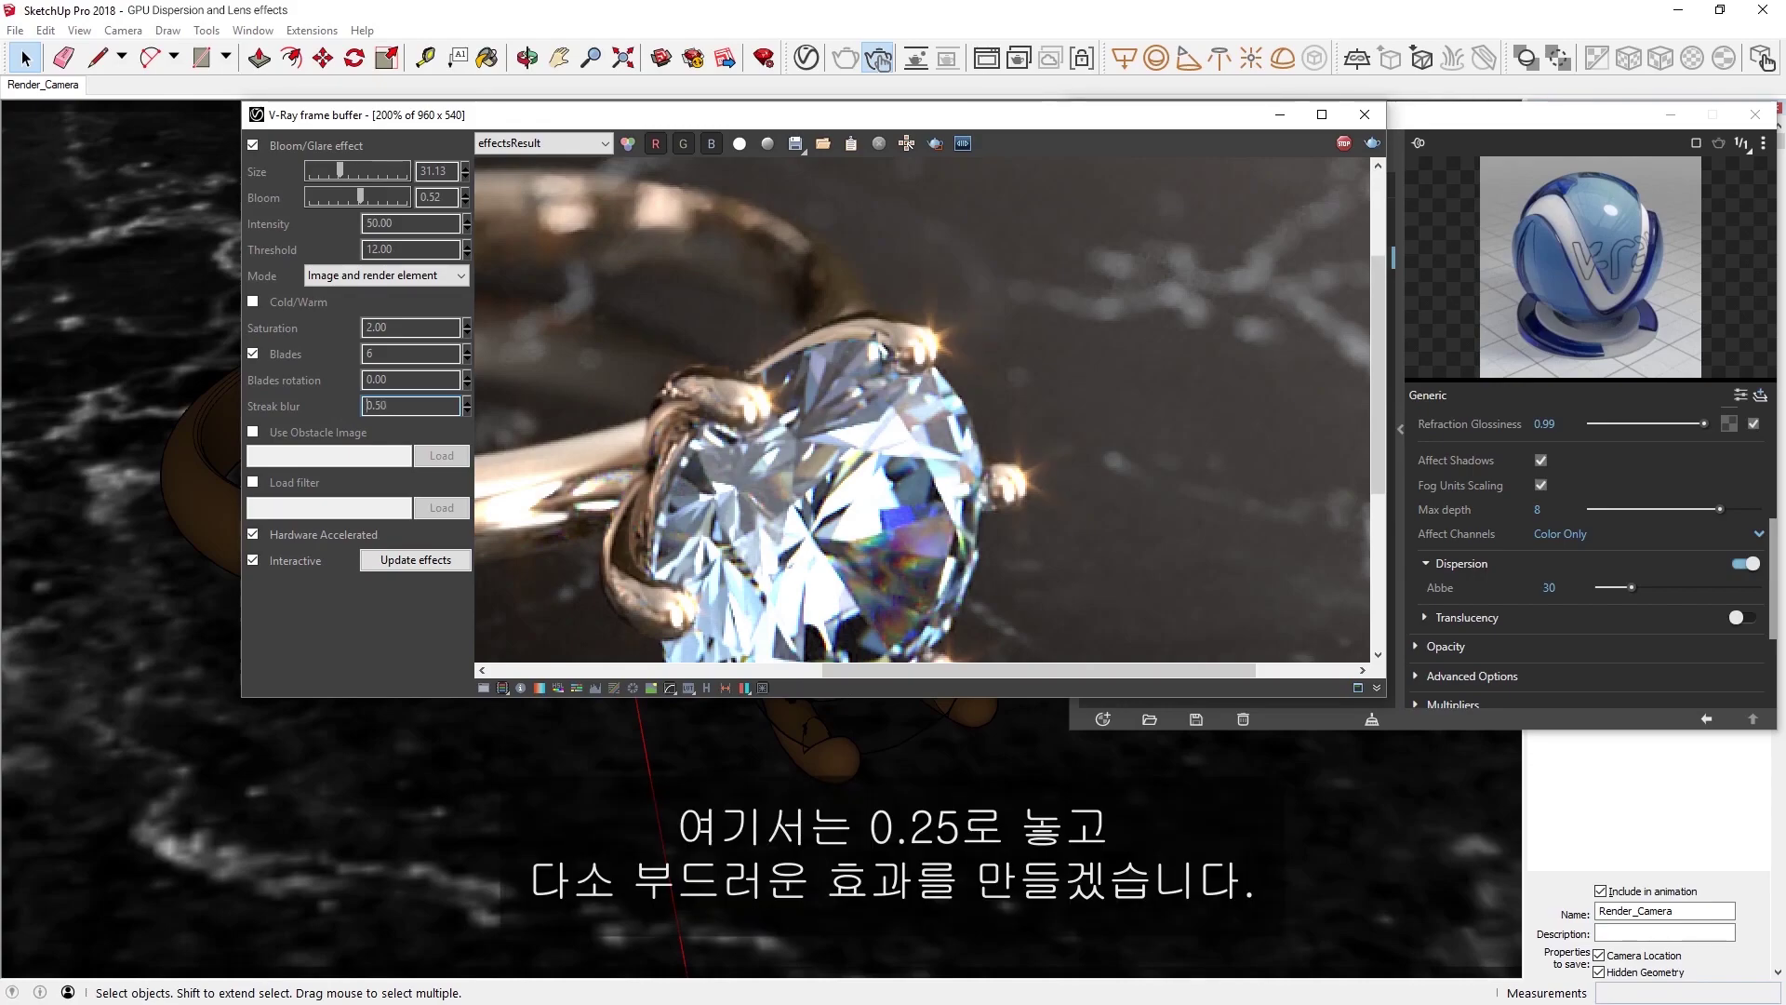
pyautogui.hotkey('shift', 'Left')
pyautogui.hotkey('shift', 'Left')
pyautogui.write('25')
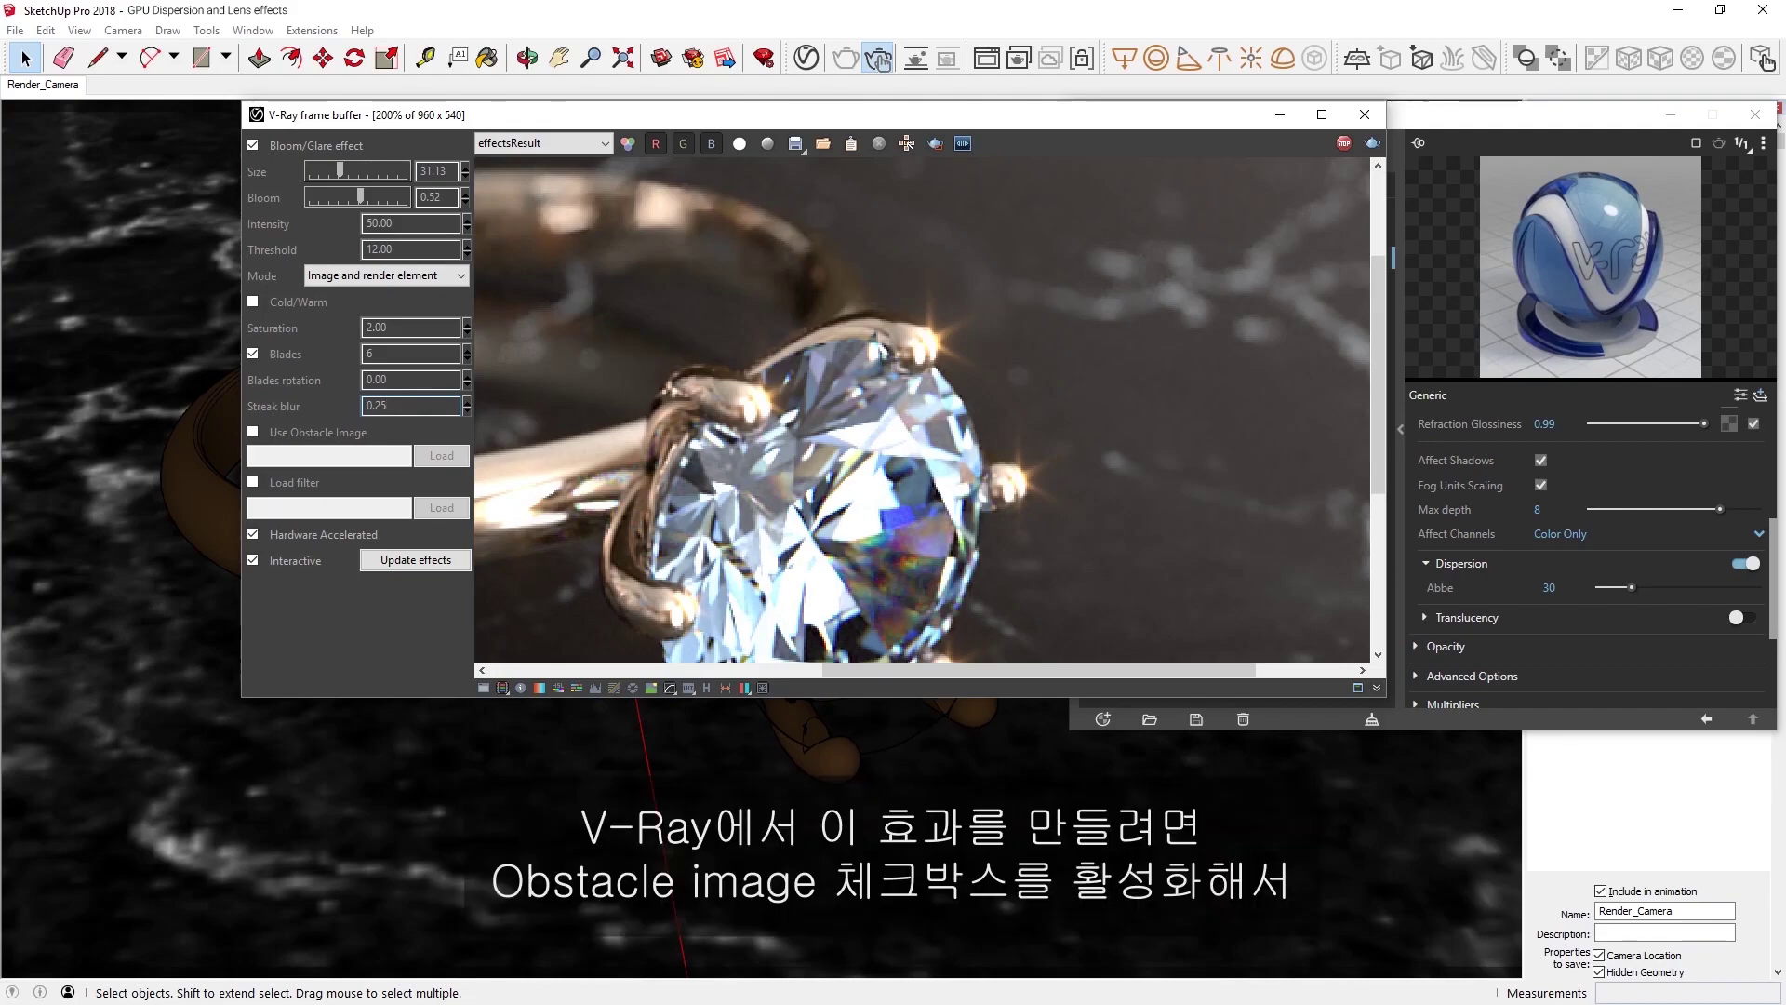
# Load noise.png as the glare obstacle image and zoom the frame buffer back to the whole ring
pyautogui.click(253, 431)
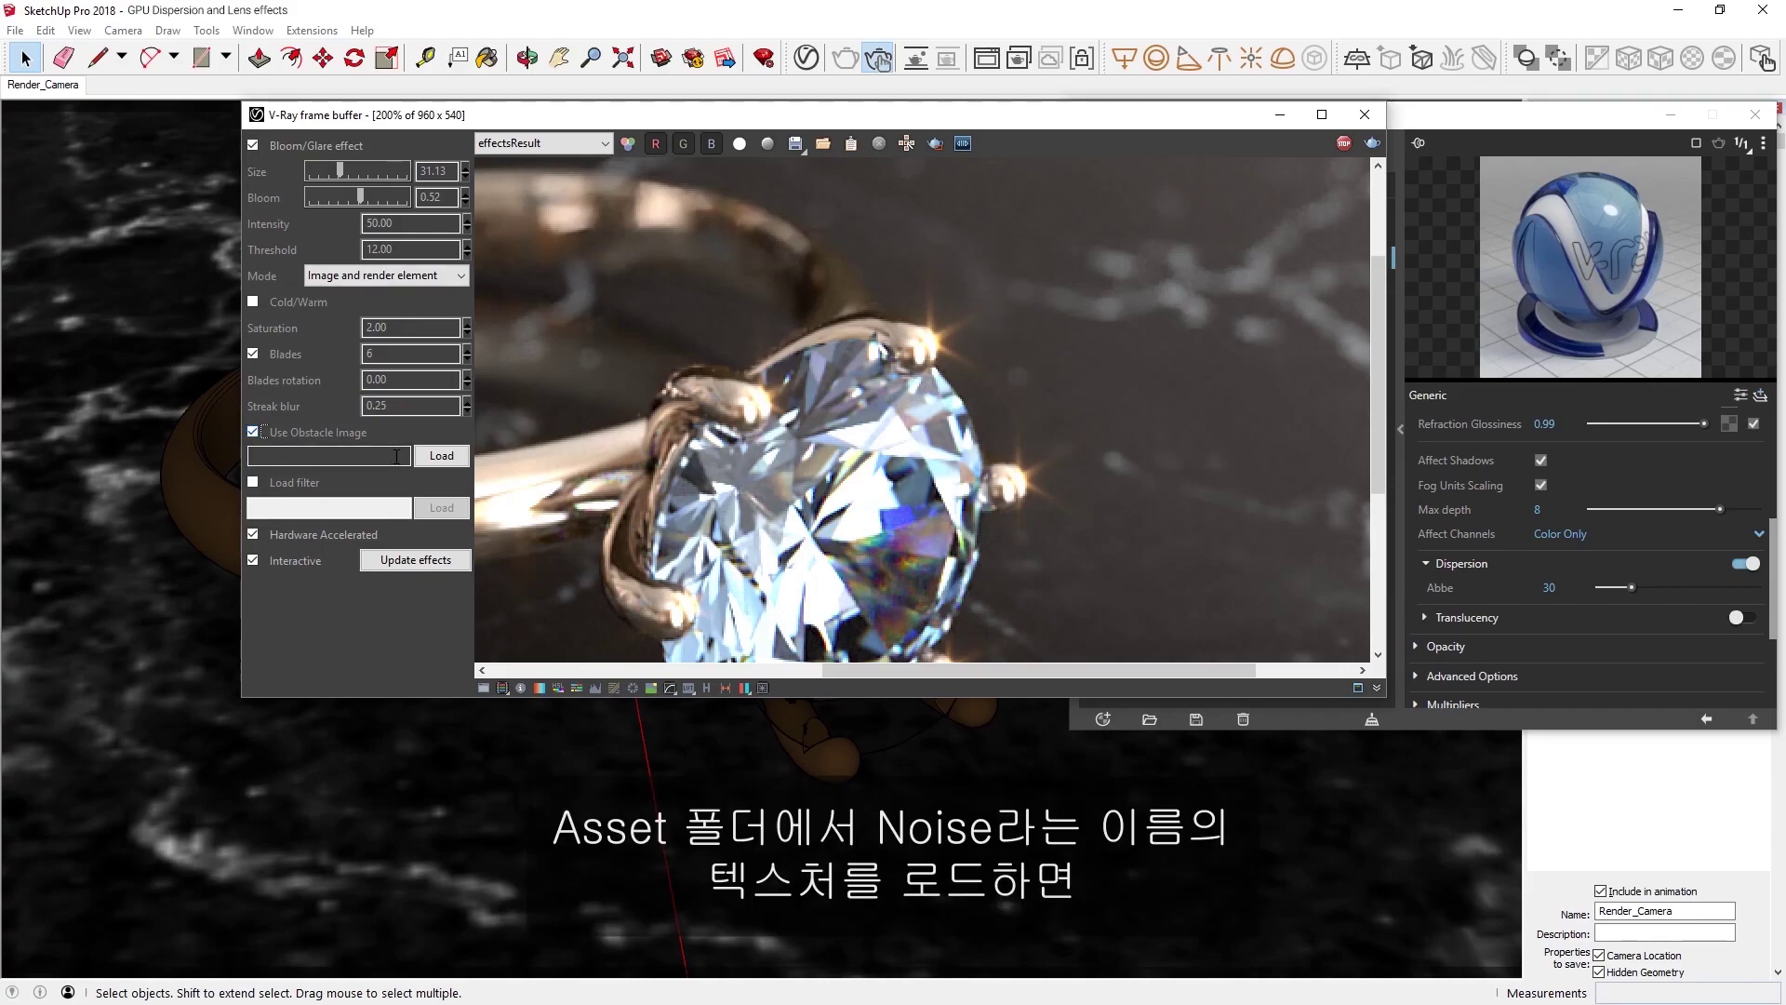
pyautogui.click(439, 456)
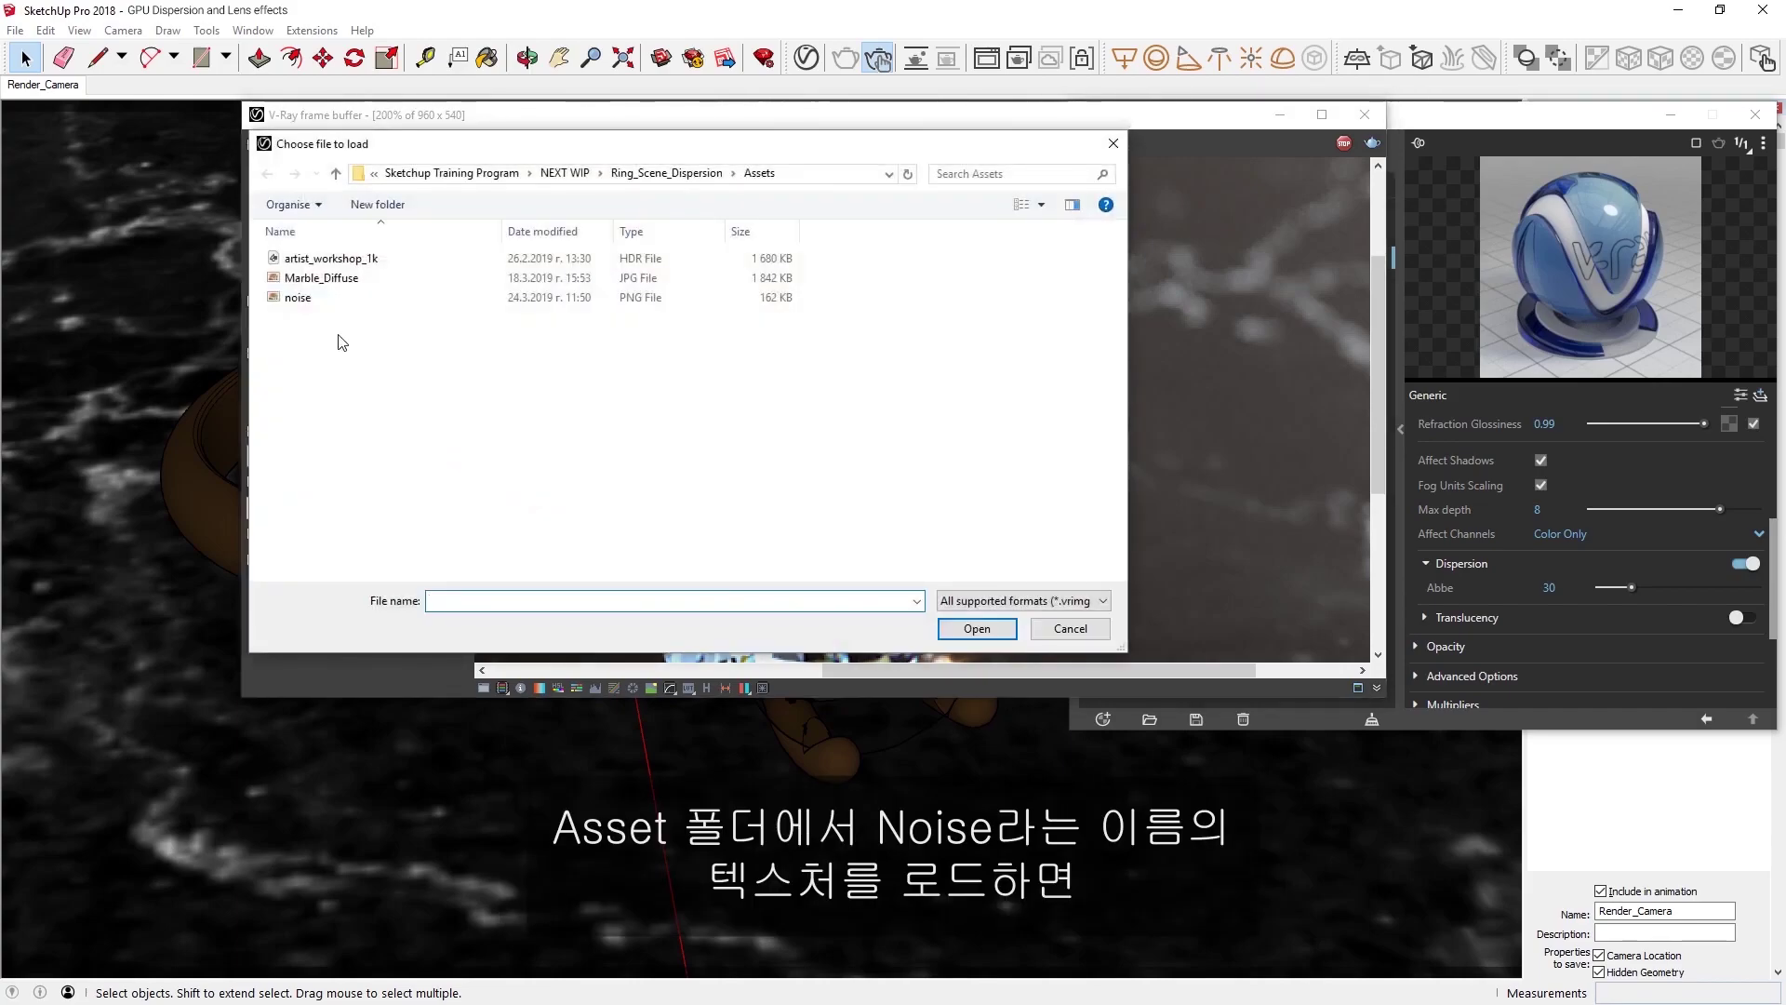
pyautogui.click(307, 298)
pyautogui.doubleClick(313, 300)
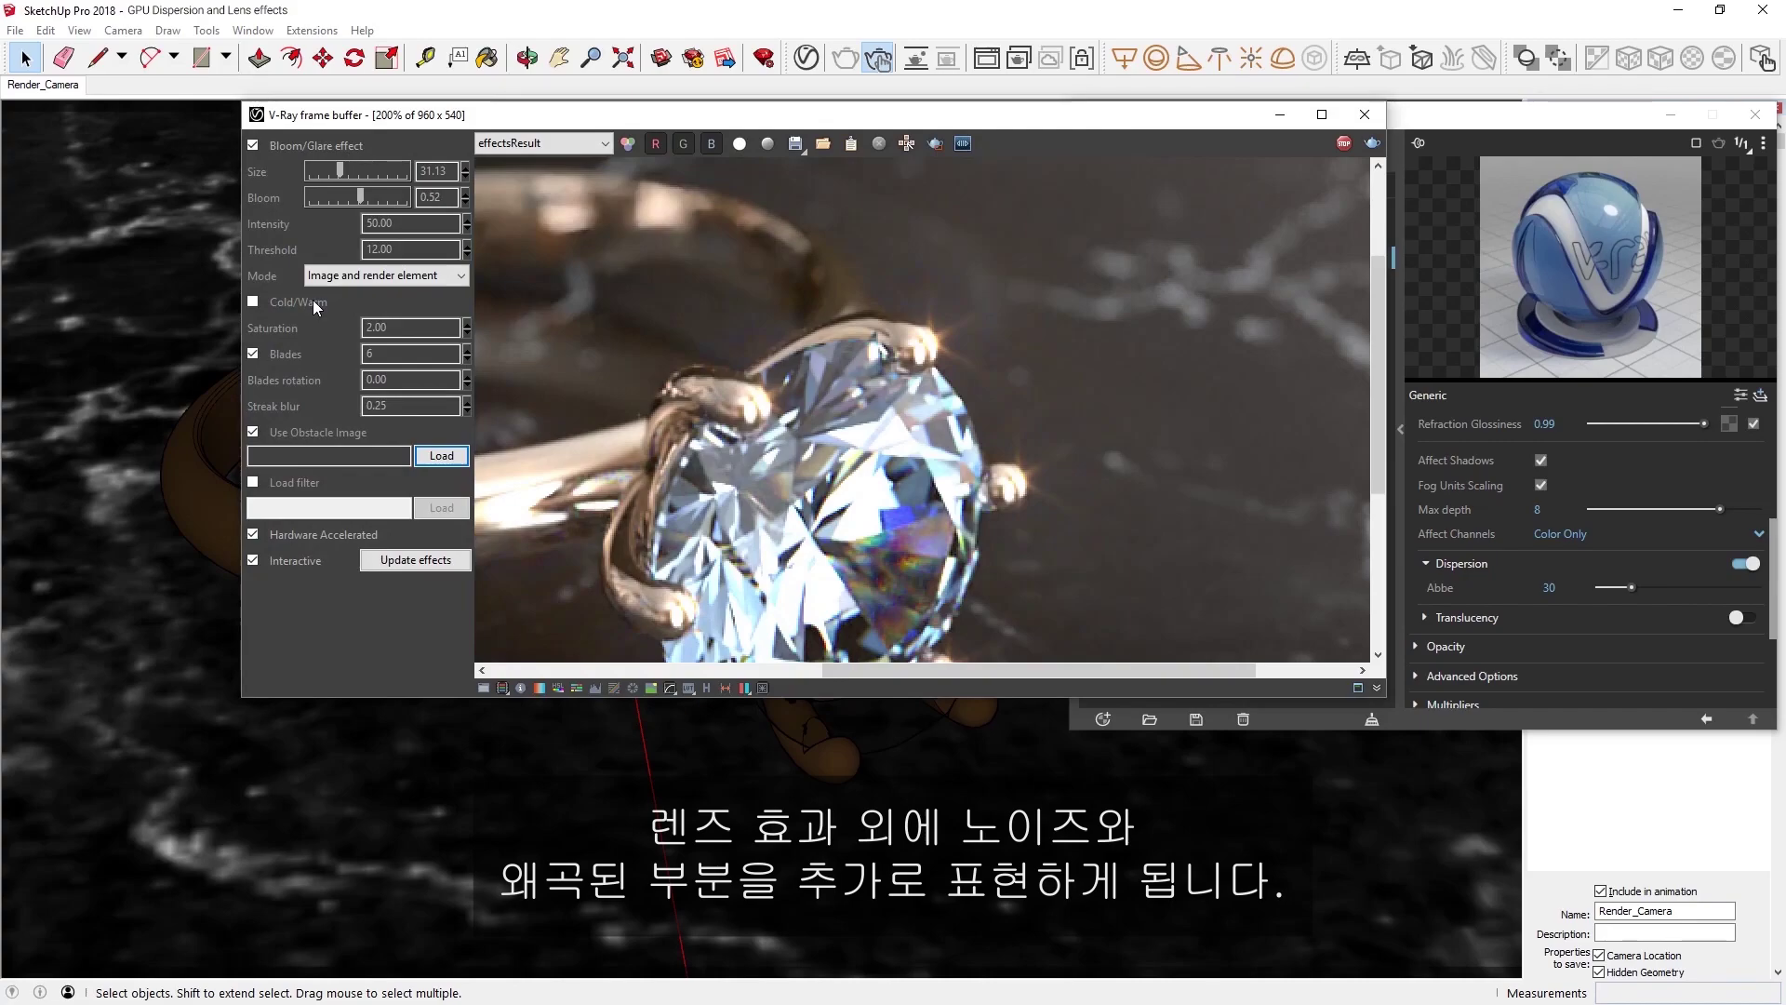
pyautogui.scroll(1, 943, 330)
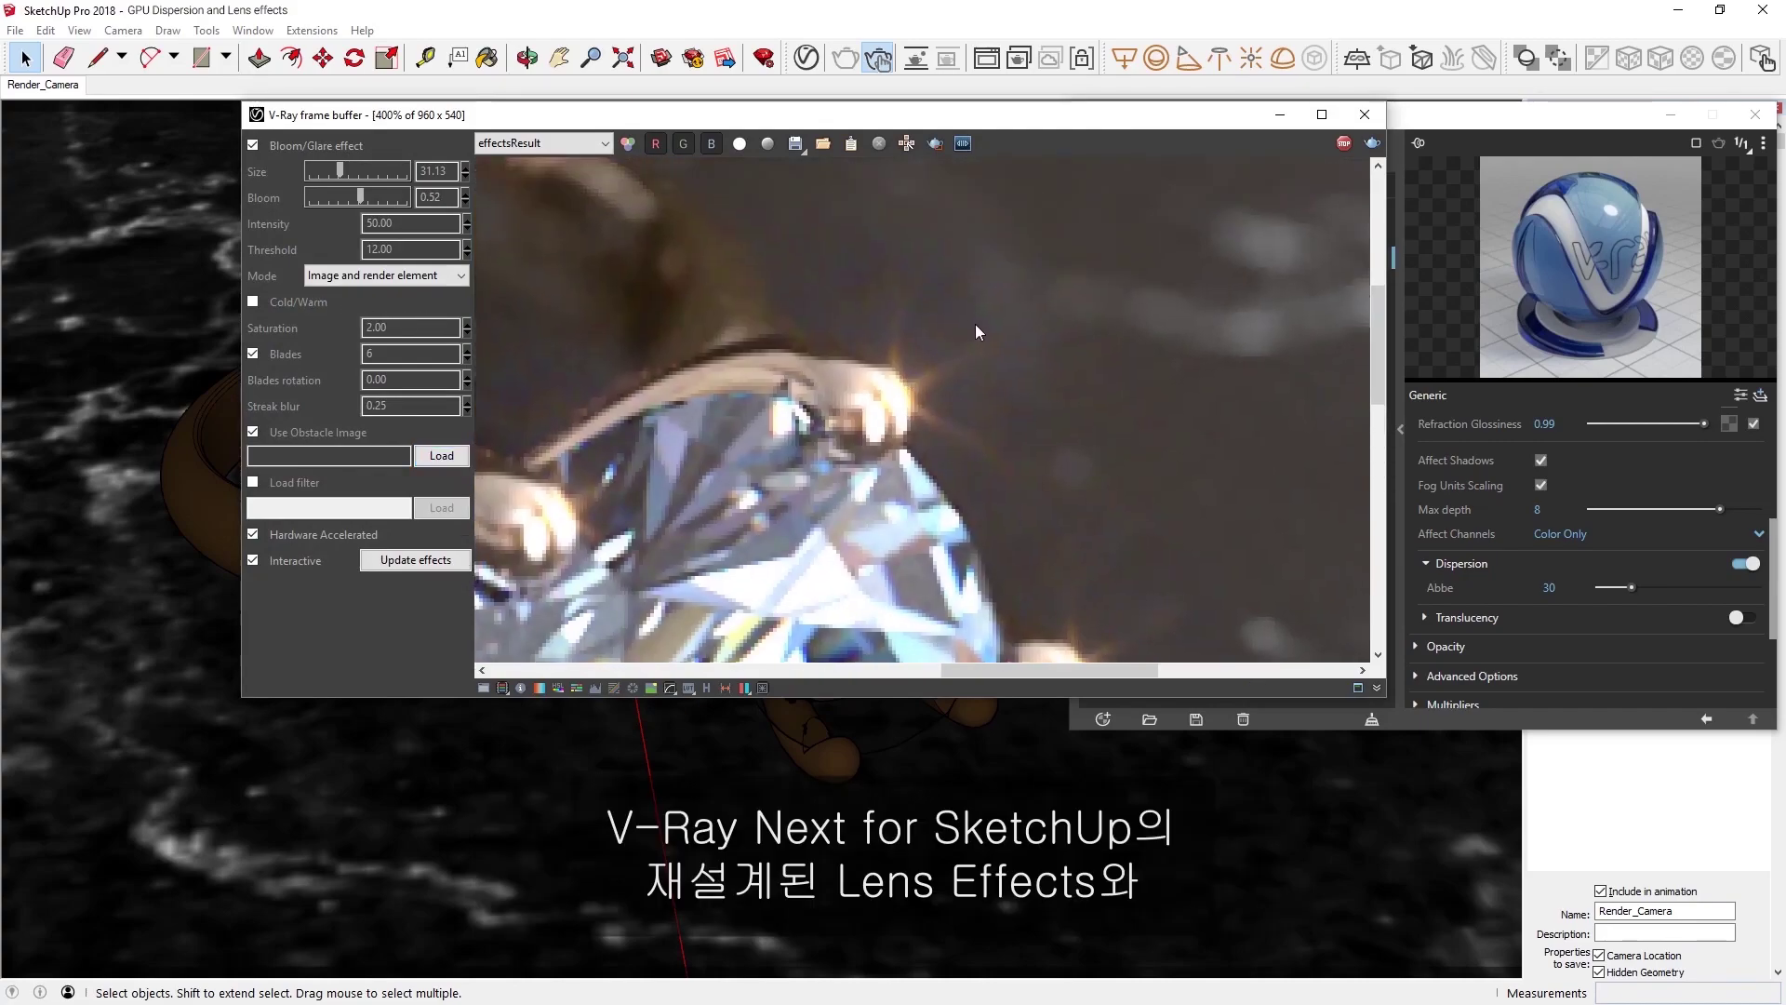
pyautogui.doubleClick(928, 376)
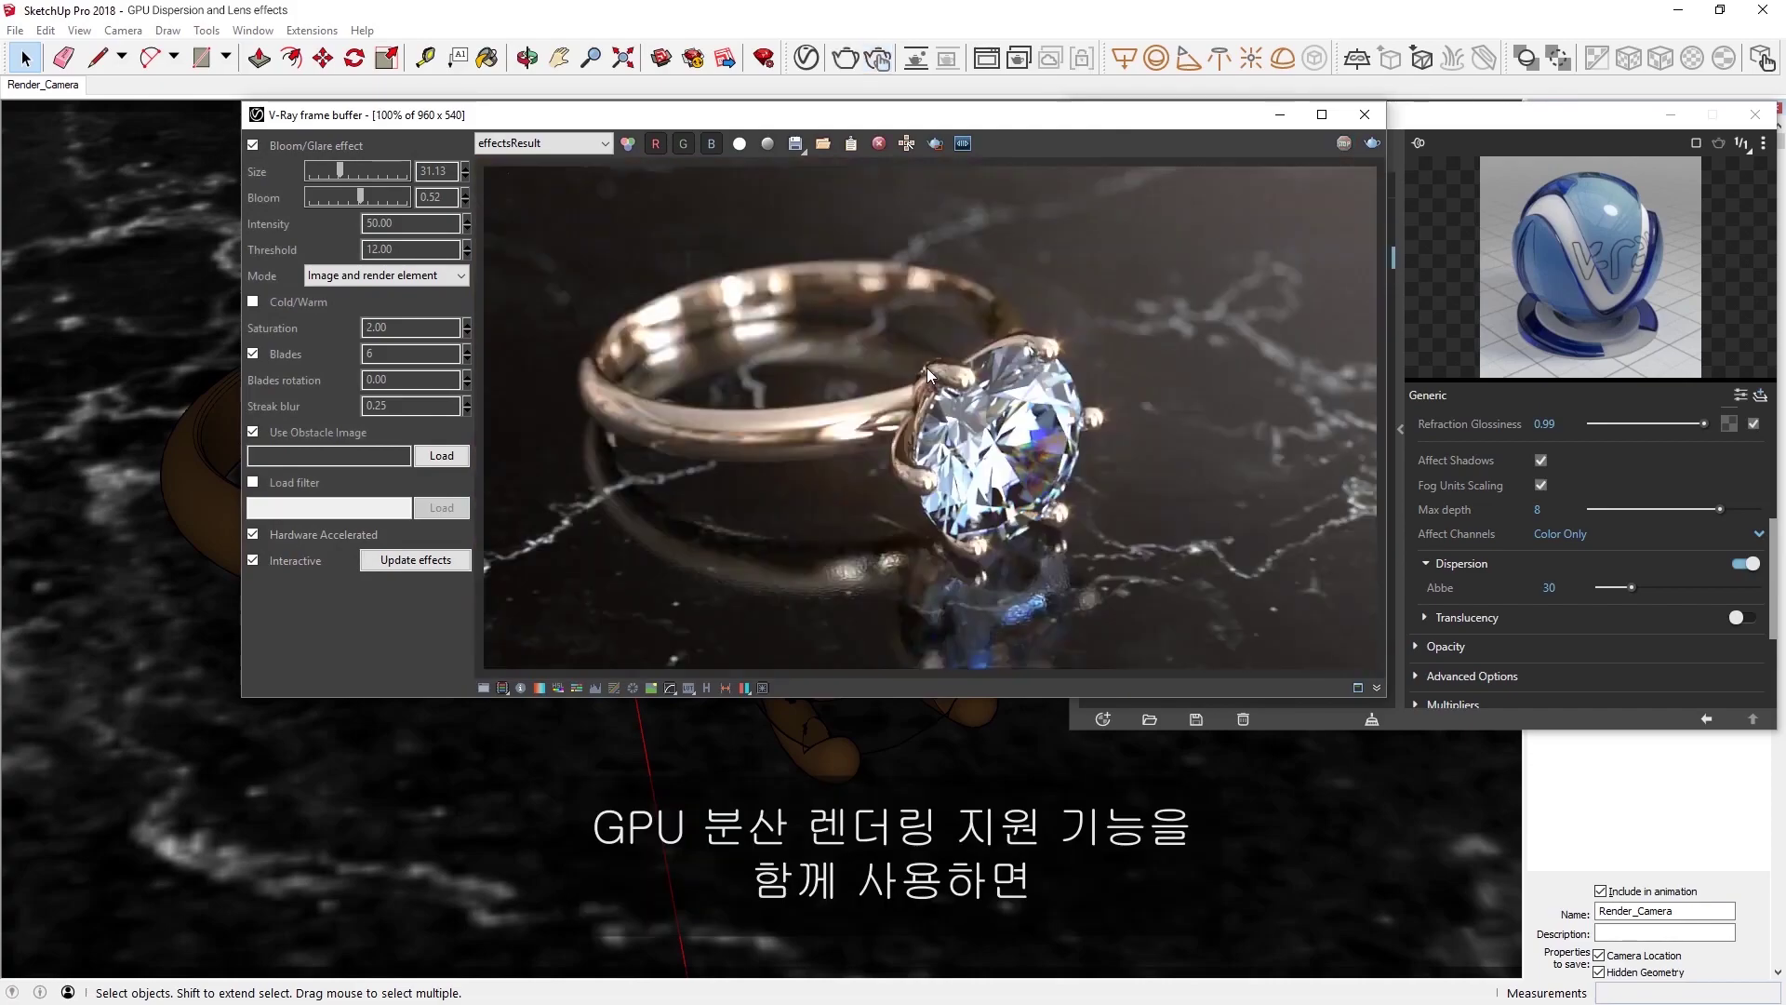